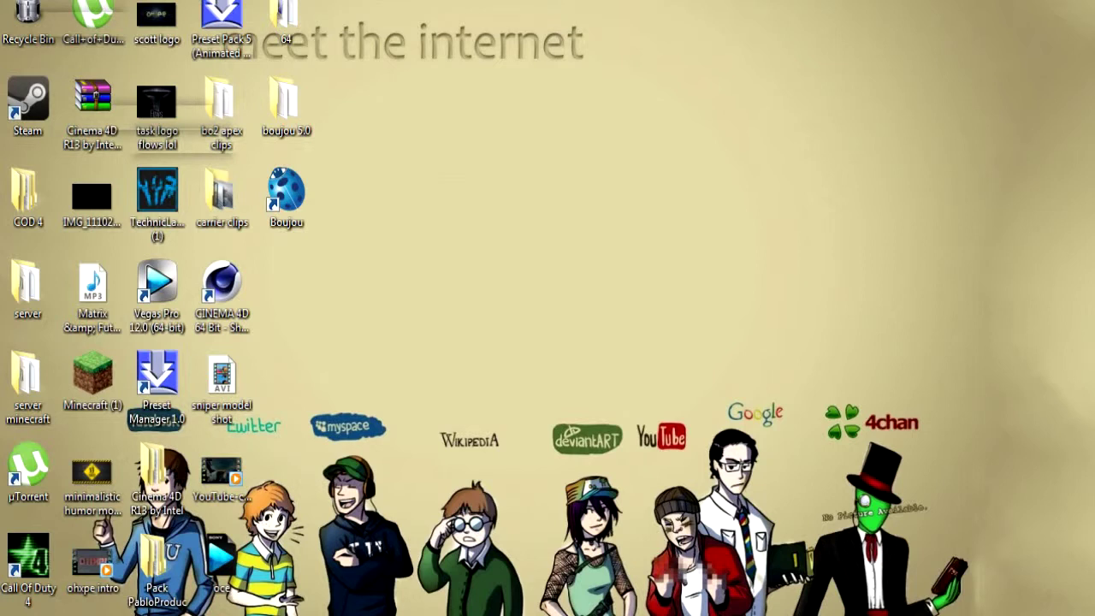
Launch CINEMA 4D 64 Bit from the desktop
double_click(221, 295)
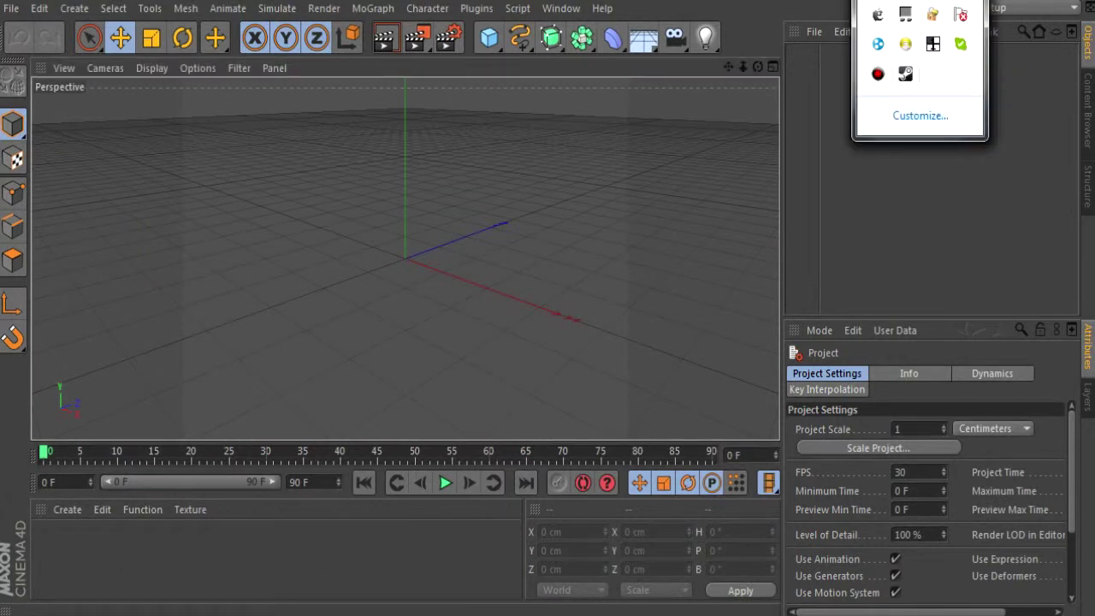
right_click(879, 68)
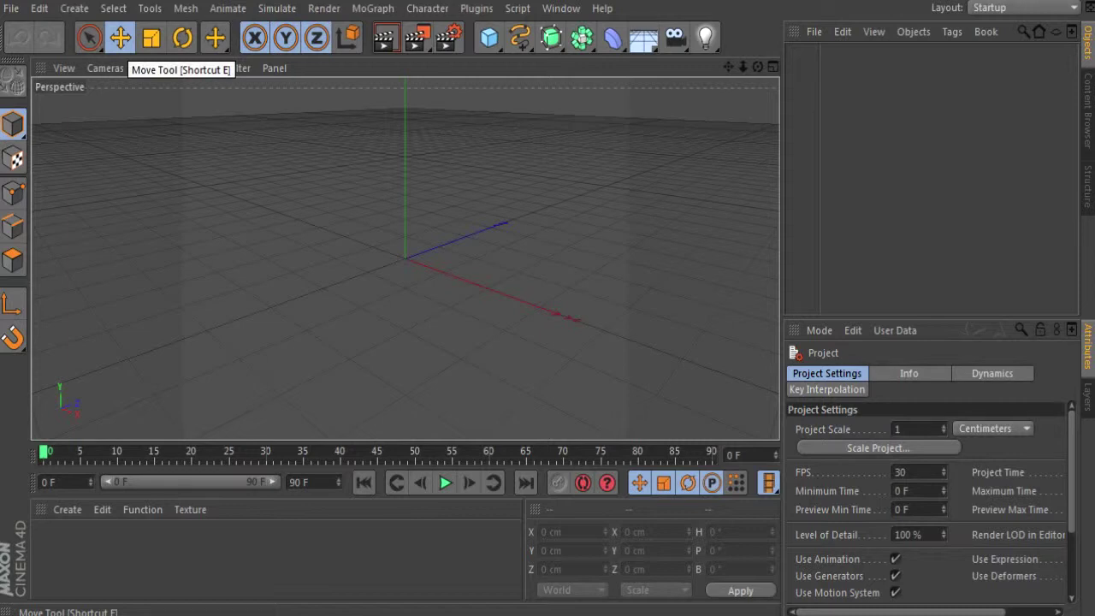
click(151, 38)
click(182, 38)
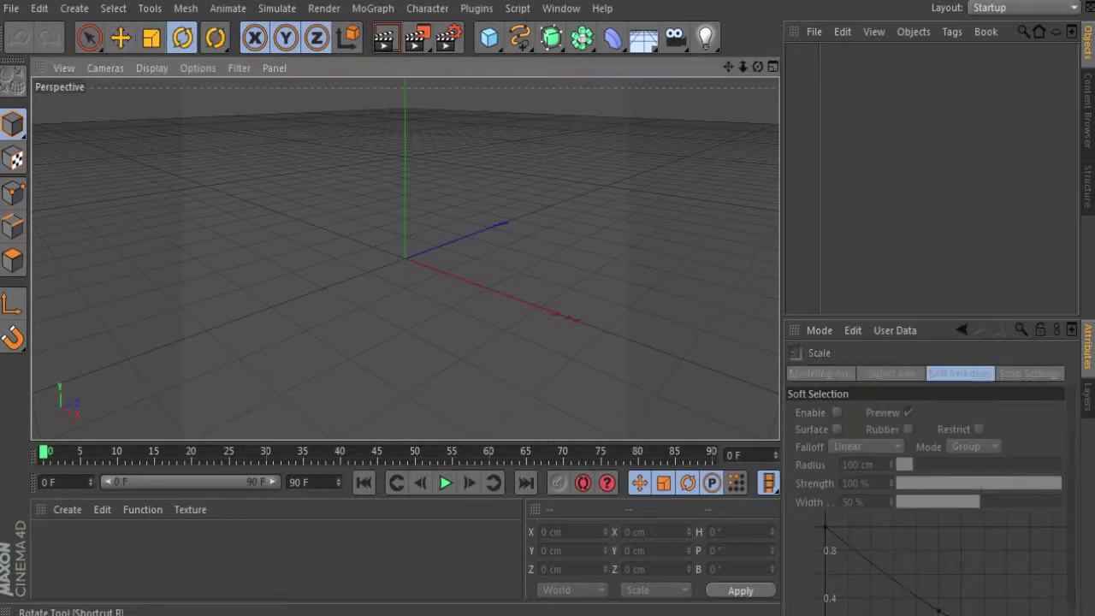
click(120, 38)
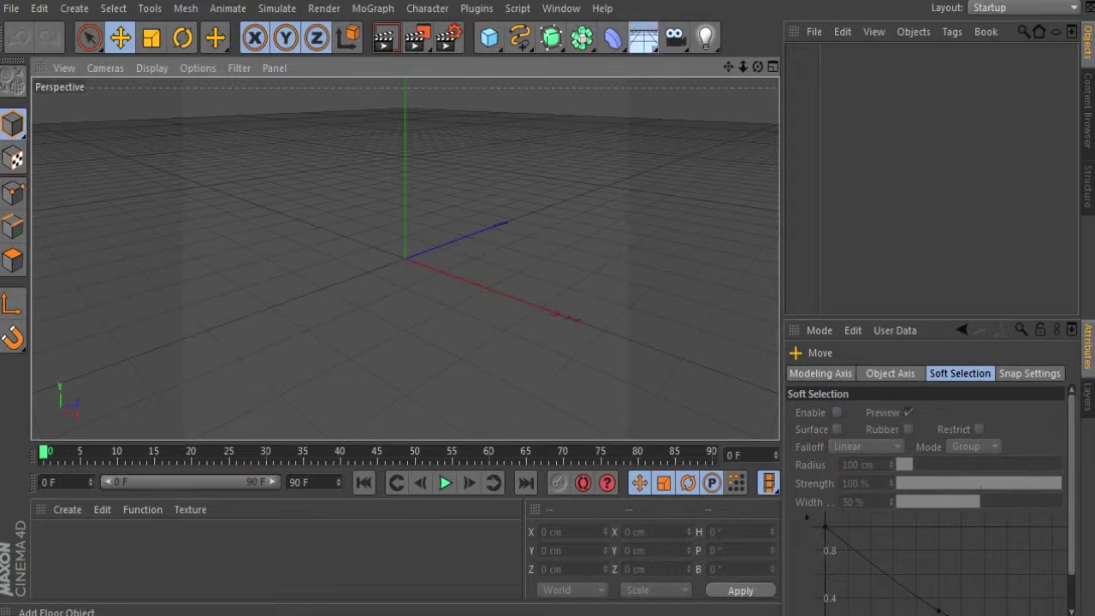
click(643, 37)
key(Escape)
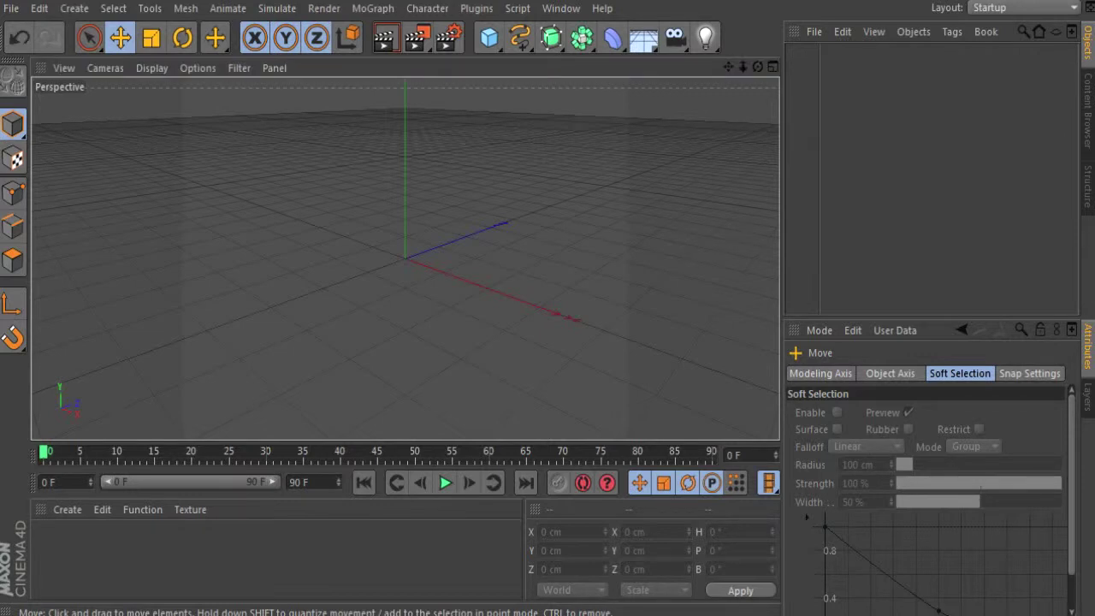
Examine the empty scene from several angles in the perspective view and in the four-view layout
alt+drag(405, 257, 405, 224)
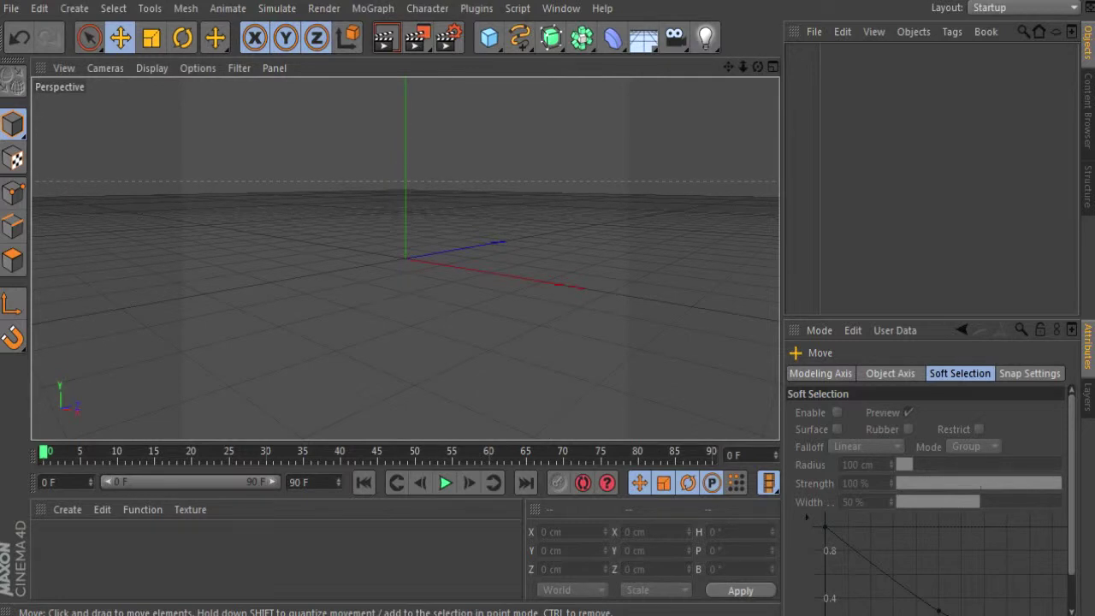
alt+drag(405, 257, 404, 259)
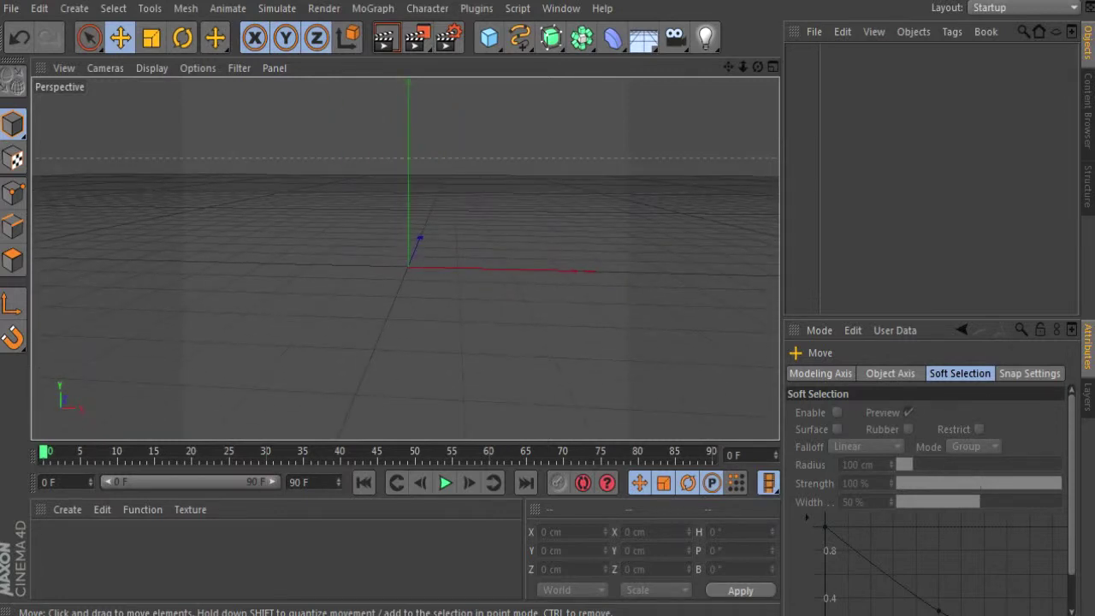
alt+right_drag(573, 251, 573, 252)
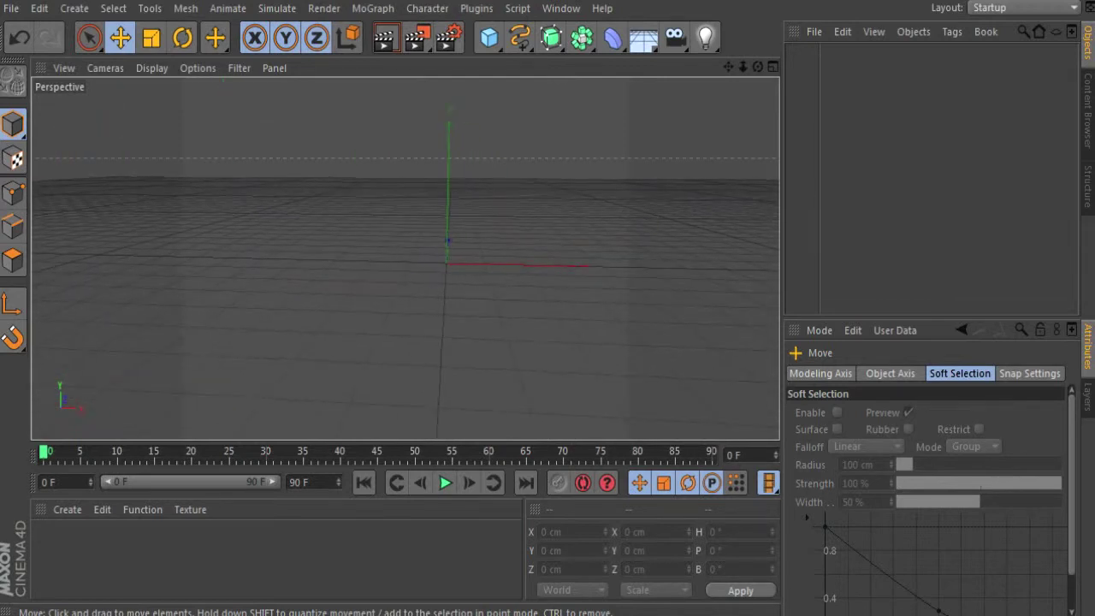
alt+right_drag(496, 281, 495, 281)
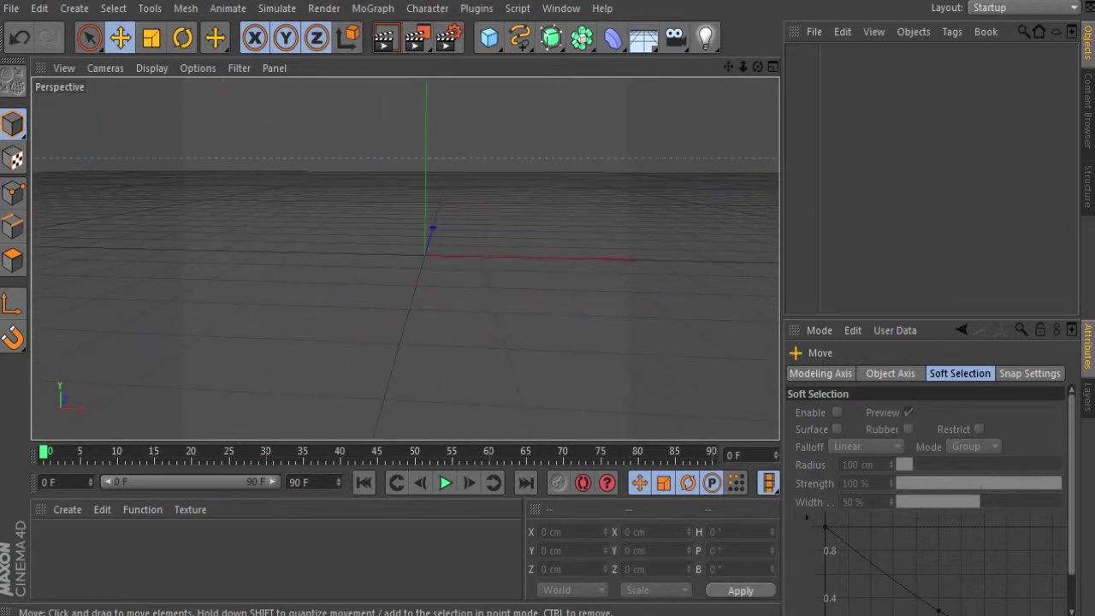
mouse_move(728, 67)
mouse_down()
mouse_move(698, 117)
mouse_move(681, 77)
mouse_move(748, 67)
mouse_move(726, 71)
mouse_up()
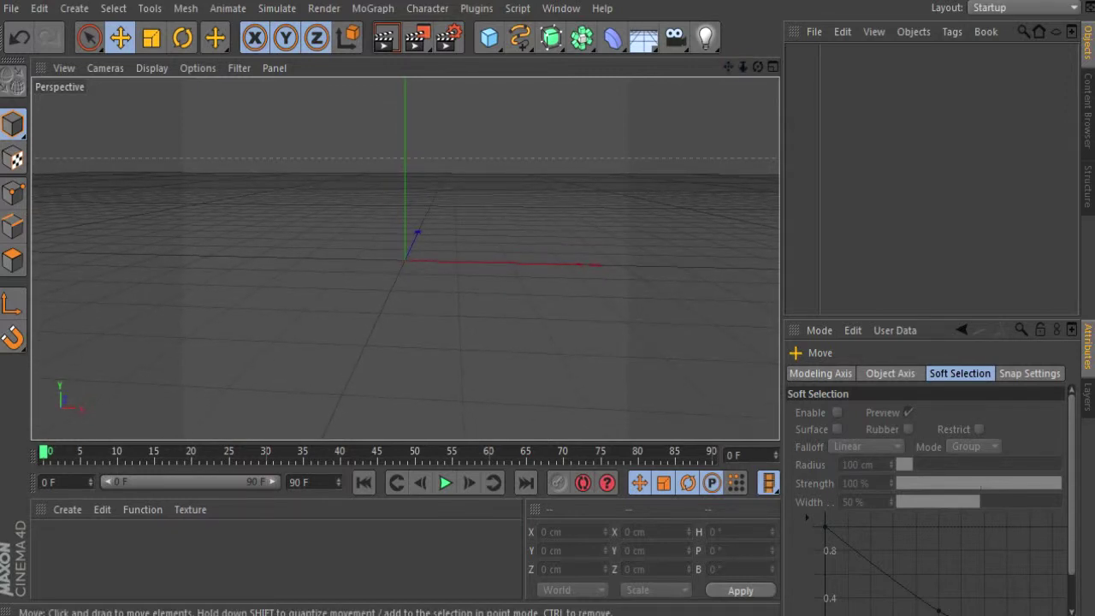
click(772, 67)
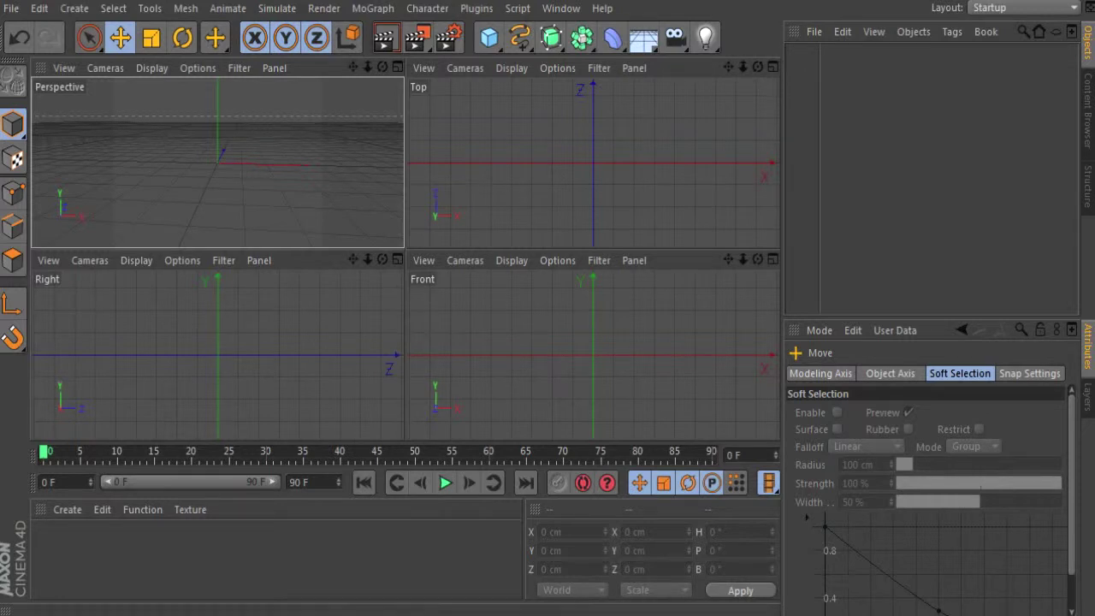
key(F1)
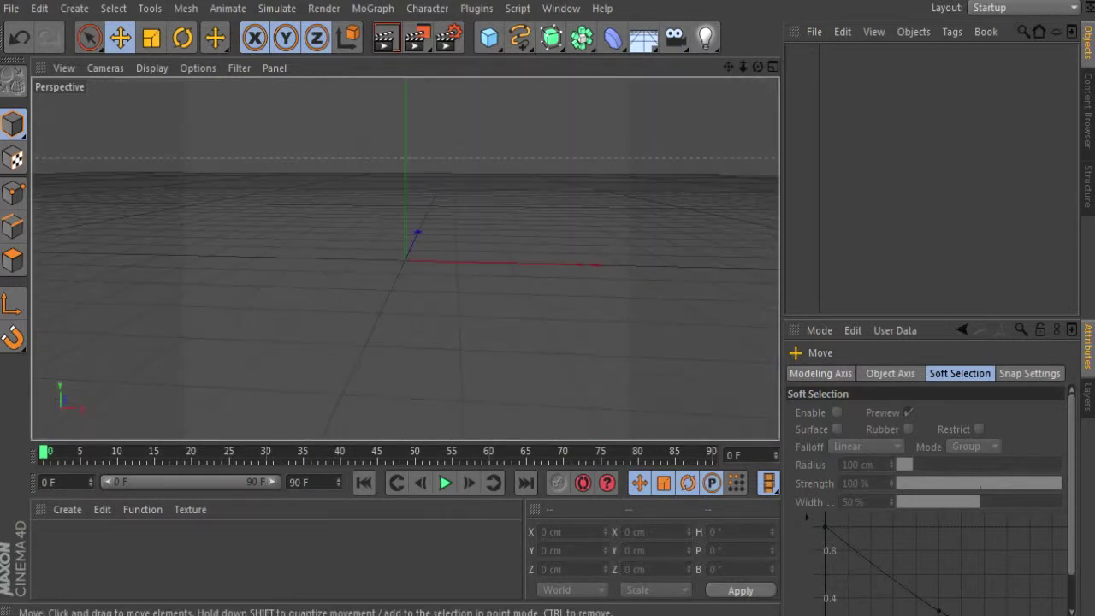
mouse_move(404, 259)
alt+mouse_down()
mouse_move(409, 228)
mouse_move(399, 258)
mouse_move(385, 257)
alt+mouse_up()
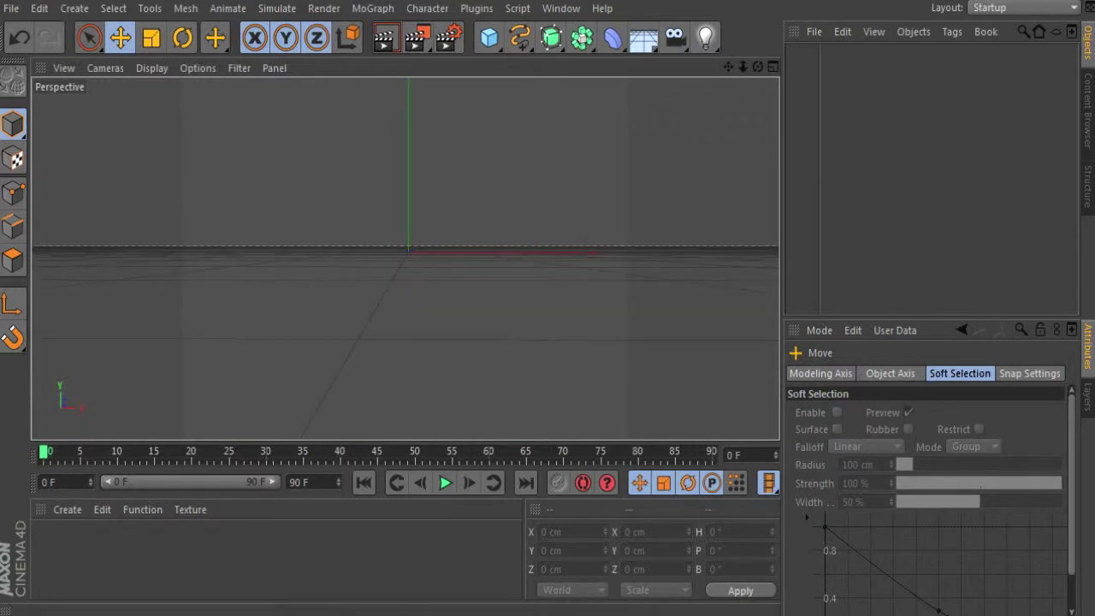
Add a MoText object and shift it along the X axis to about -189 cm
click(373, 9)
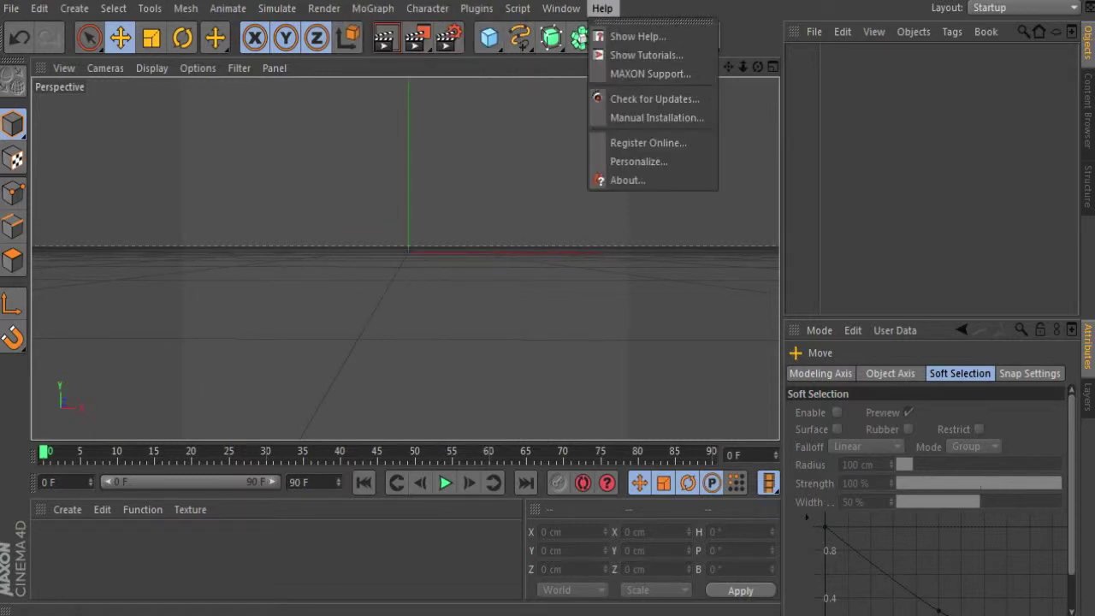
click(603, 8)
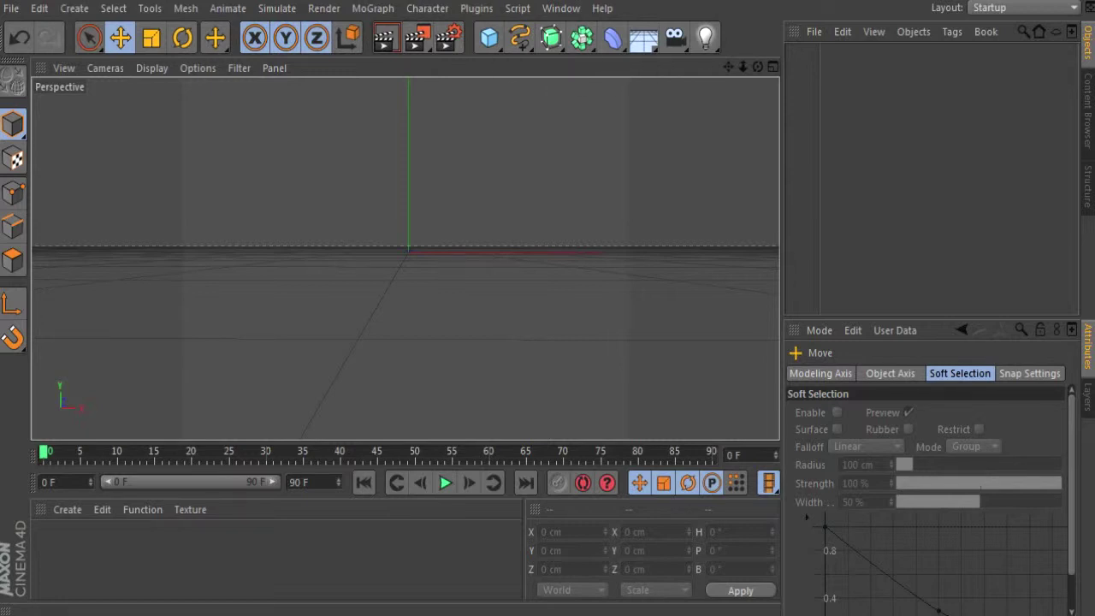
click(373, 9)
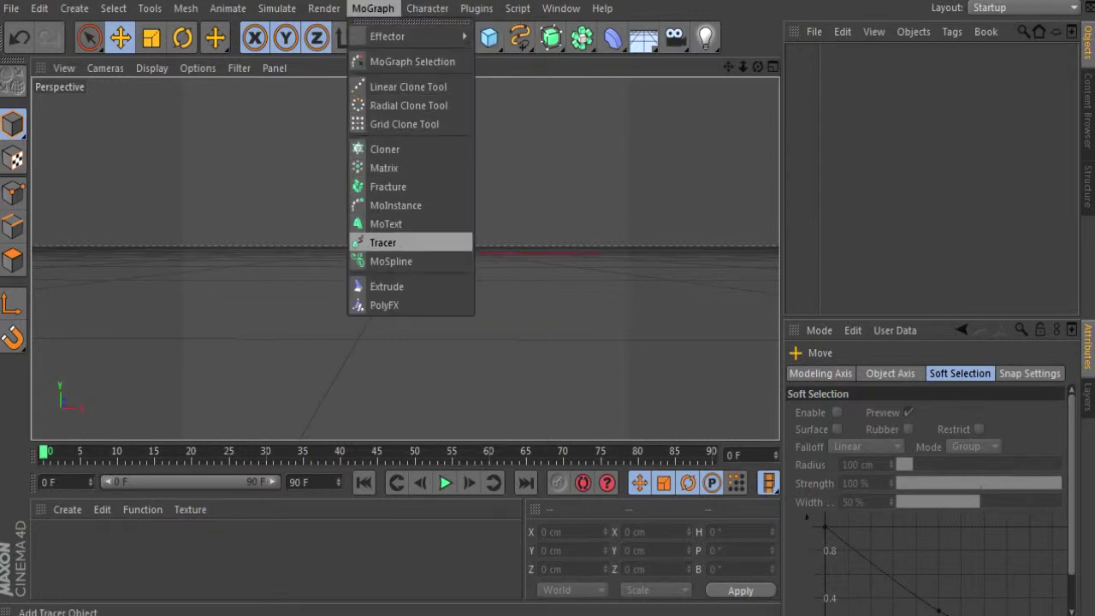
click(386, 223)
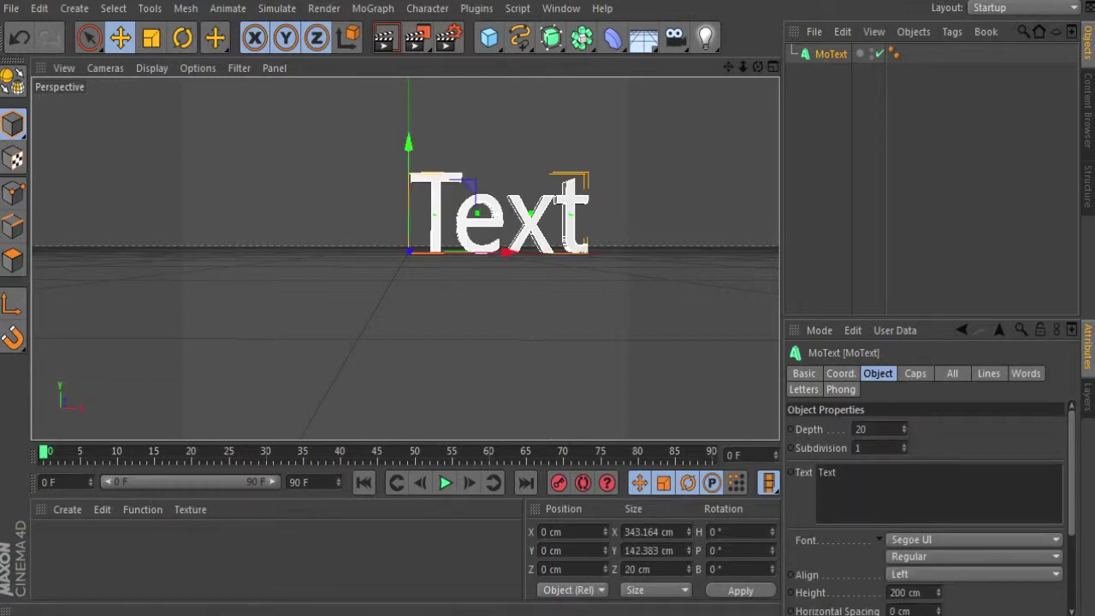
drag(506, 252, 409, 252)
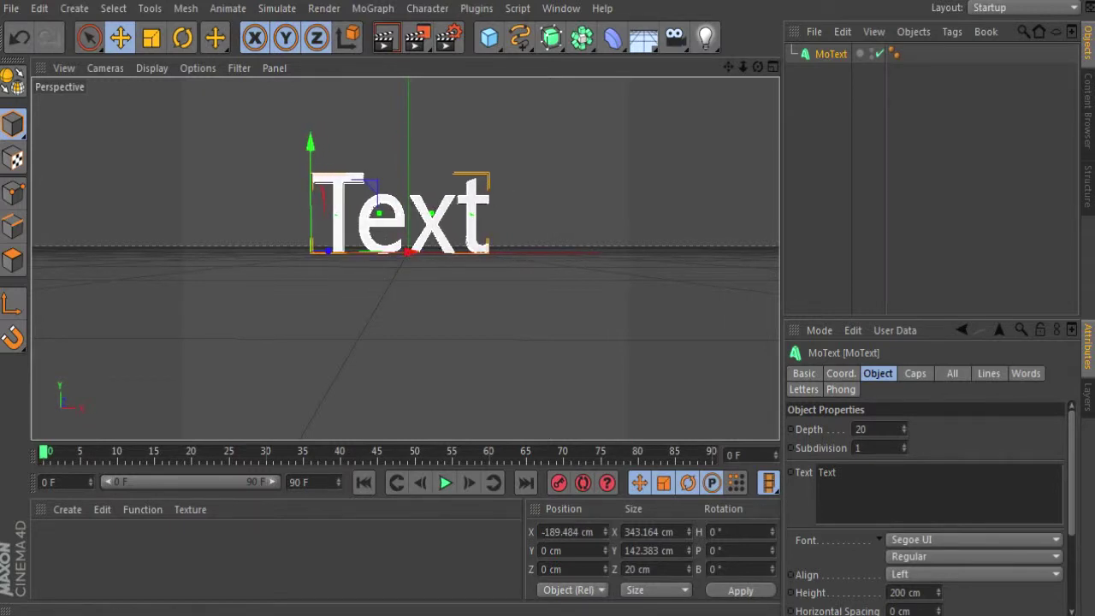
Change the MoText's text to "Risq Flows" and shift it along the X axis to about -405 cm
click(838, 473)
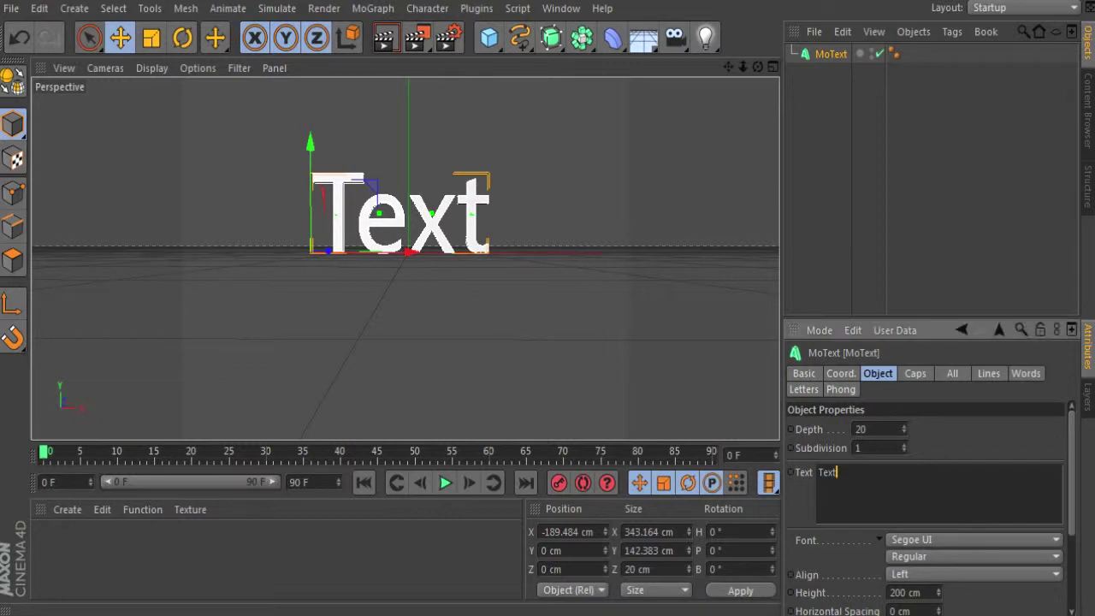
key(Return)
key(ctrl+a)
text(Risw)
key(BackSpace)
text(q Flwos)
key(BackSpace)
key(BackSpace)
key(BackSpace)
text(ows)
key(ctrl+a)
click(973, 540)
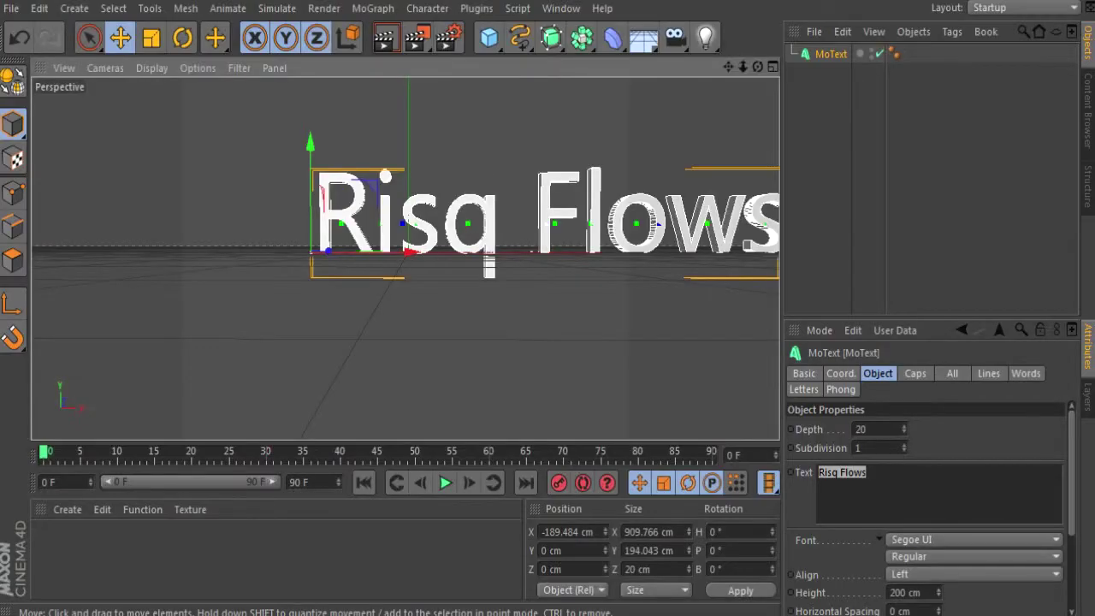
drag(406, 252, 295, 252)
Set the MoText's font to Rafika and shift the text along the X axis to about -747 cm
click(974, 540)
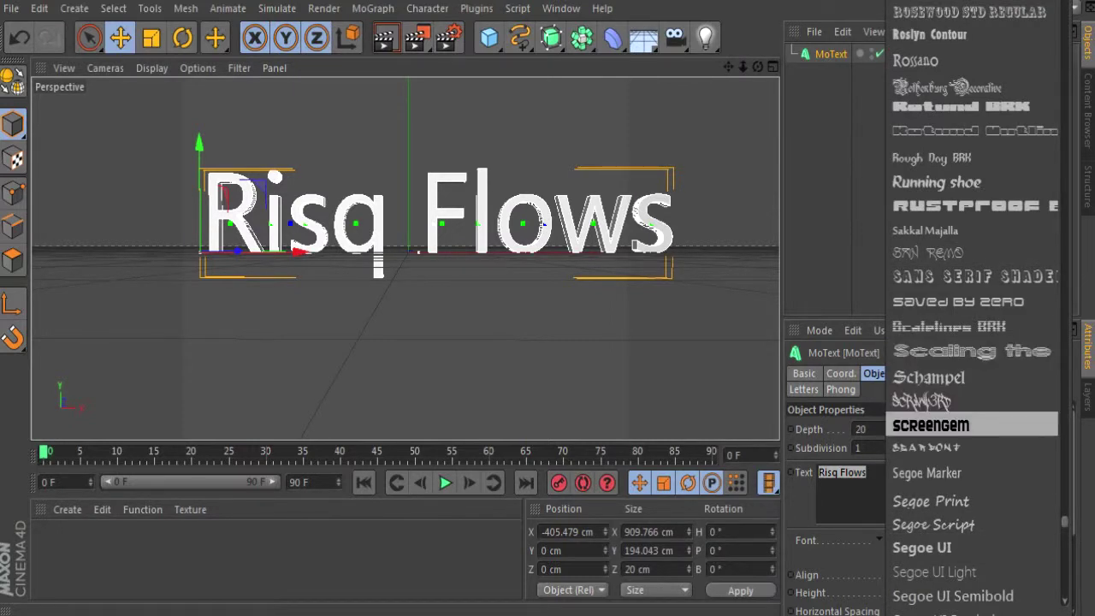
scroll(972, 349, up, 2)
scroll(972, 342, up, 12)
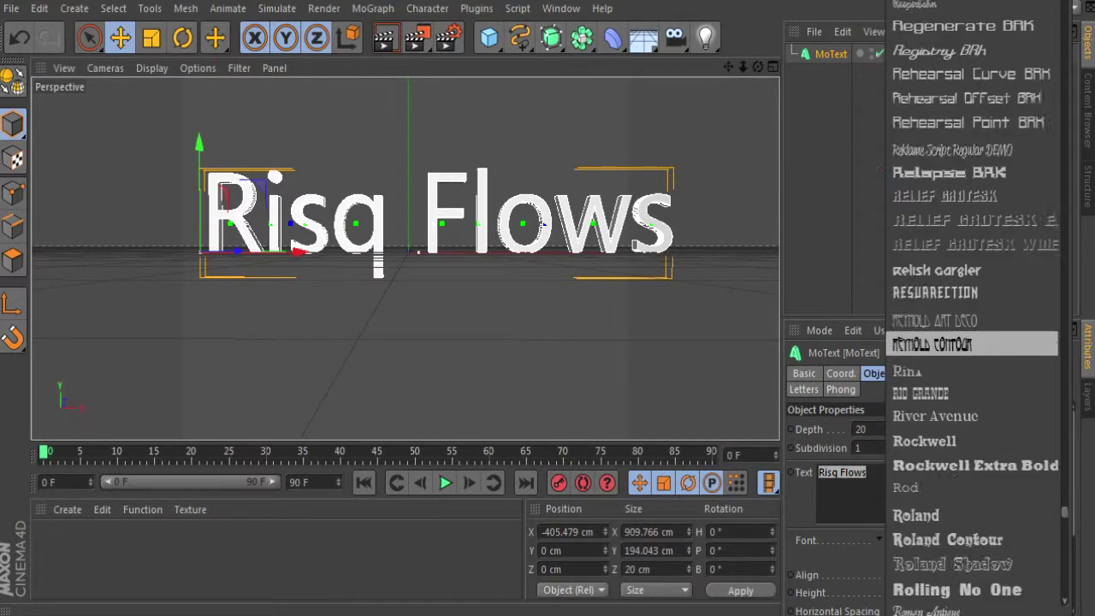
scroll(972, 351, up, 8)
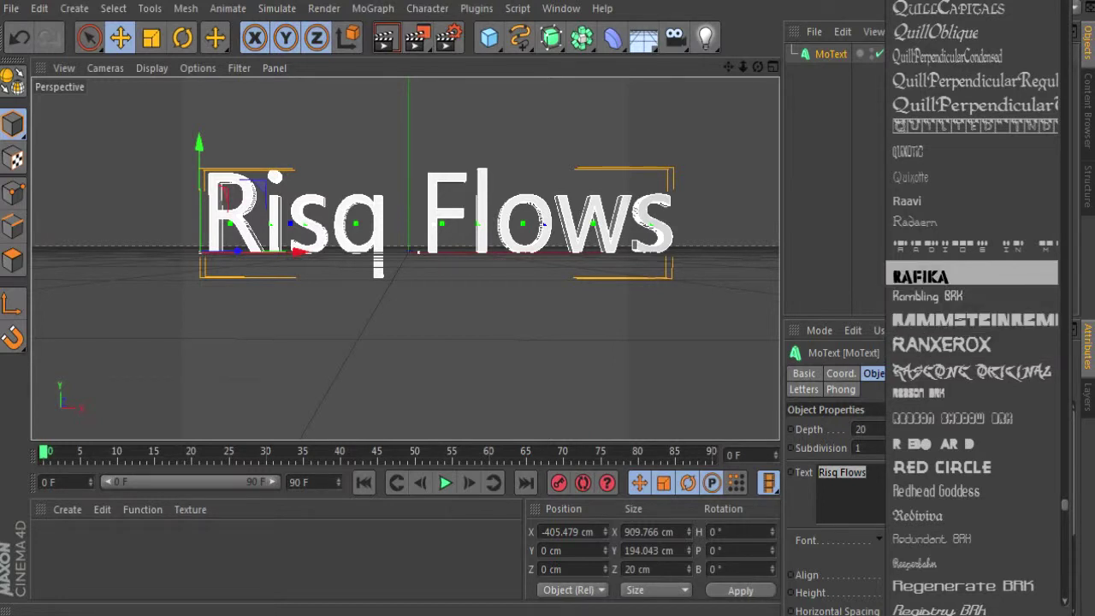
click(921, 276)
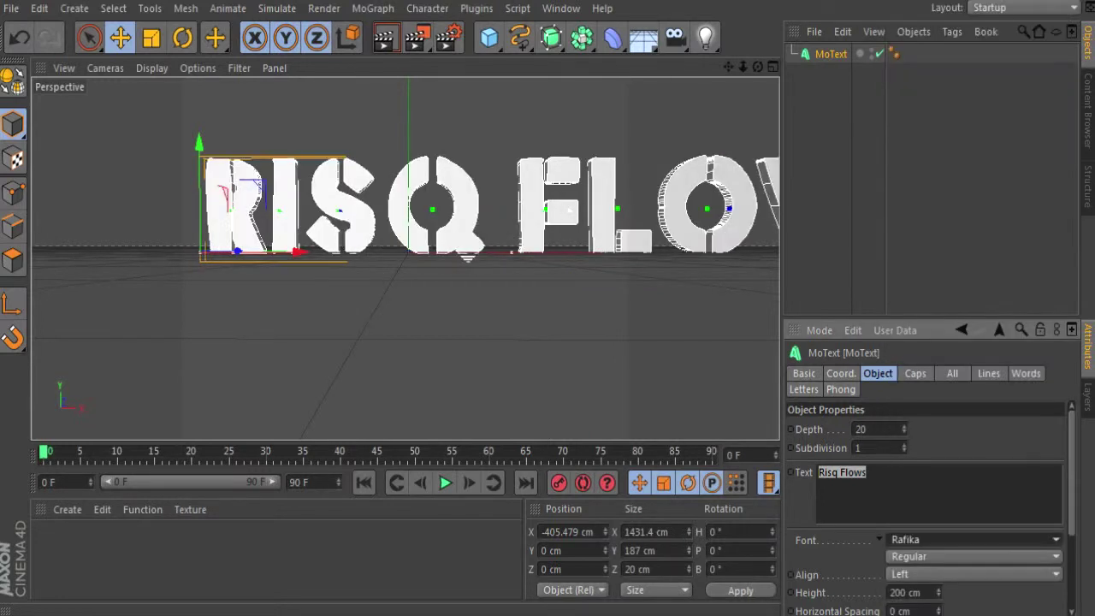
drag(467, 255, 291, 257)
scroll(291, 257, down, 1)
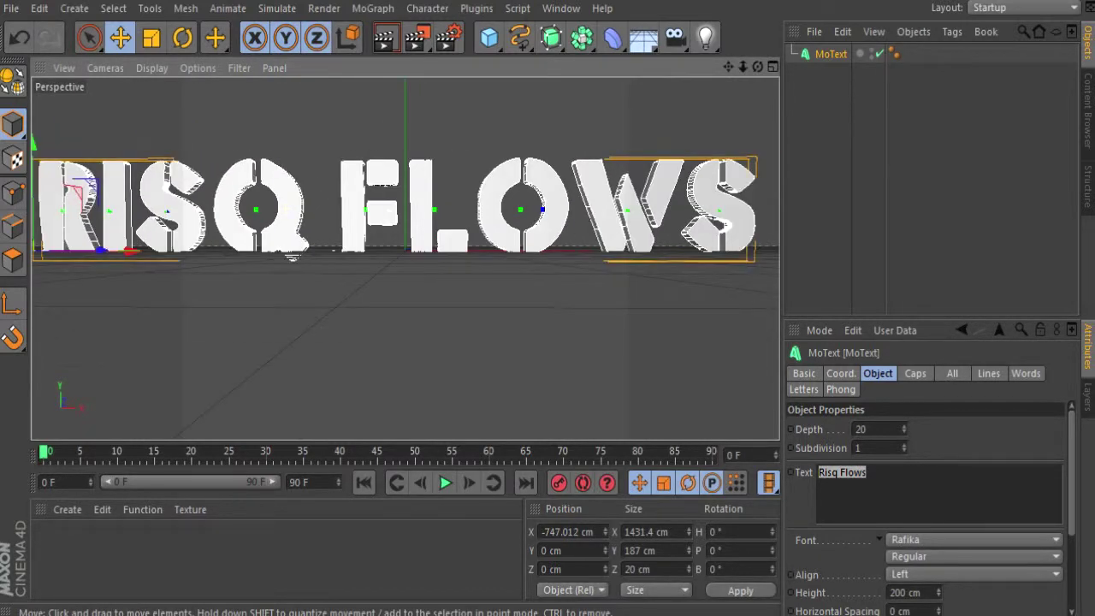
Set the MoText's font to Quantum Flat BRK and move the text along the X axis to about -627 cm
click(973, 539)
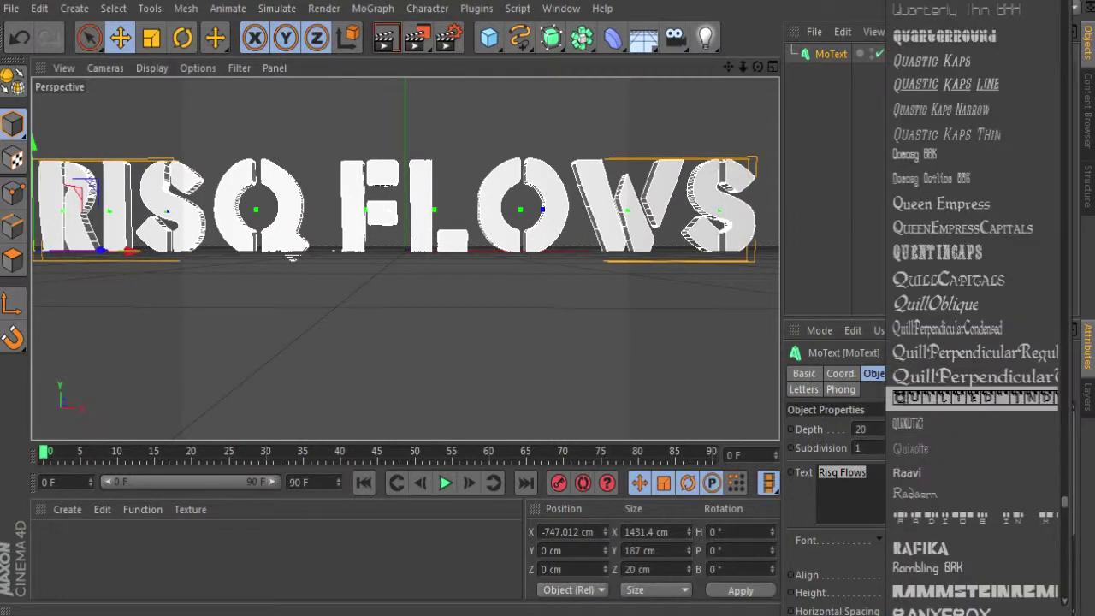
scroll(975, 385, up, 5)
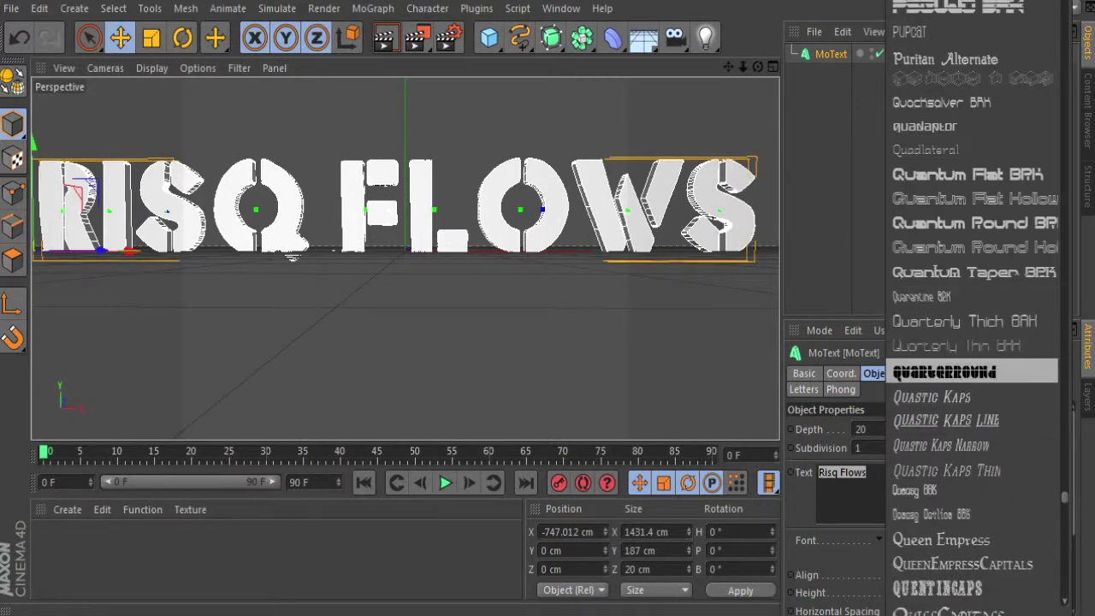
click(966, 173)
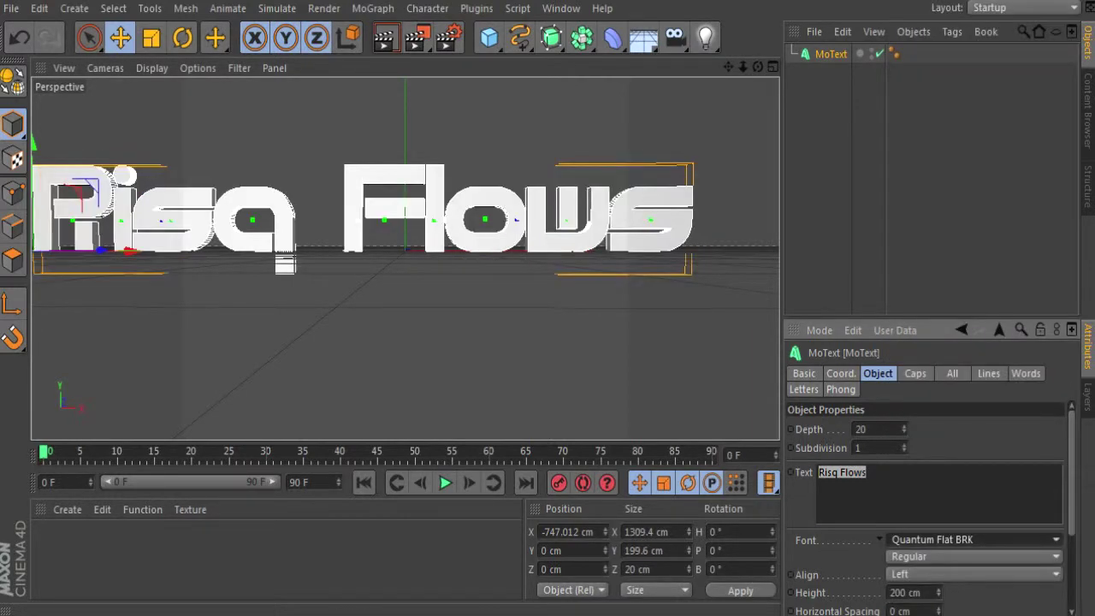
drag(133, 250, 209, 251)
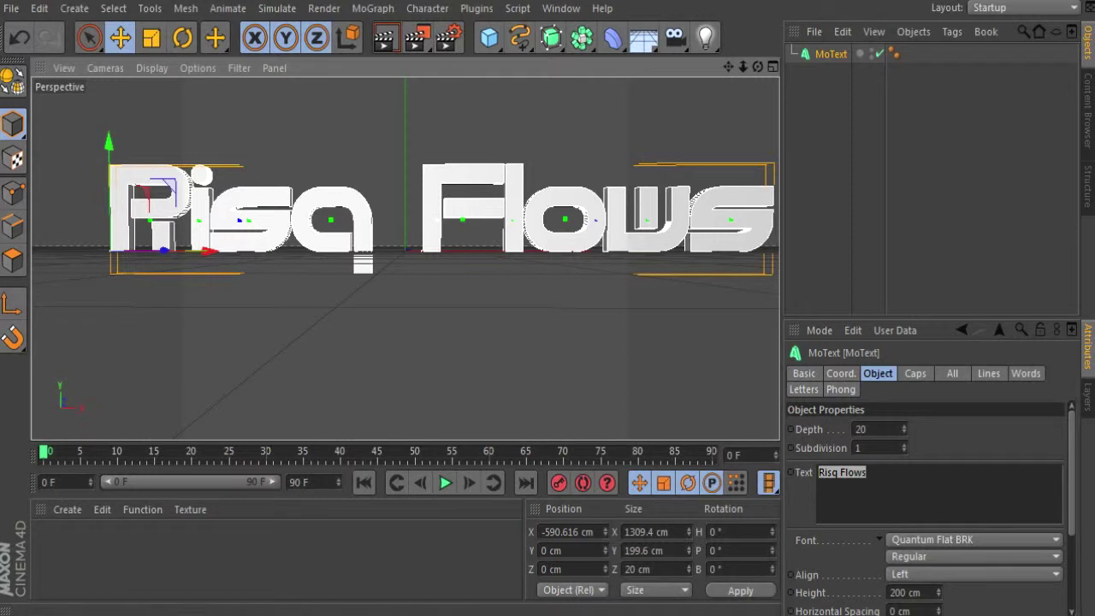
click(867, 472)
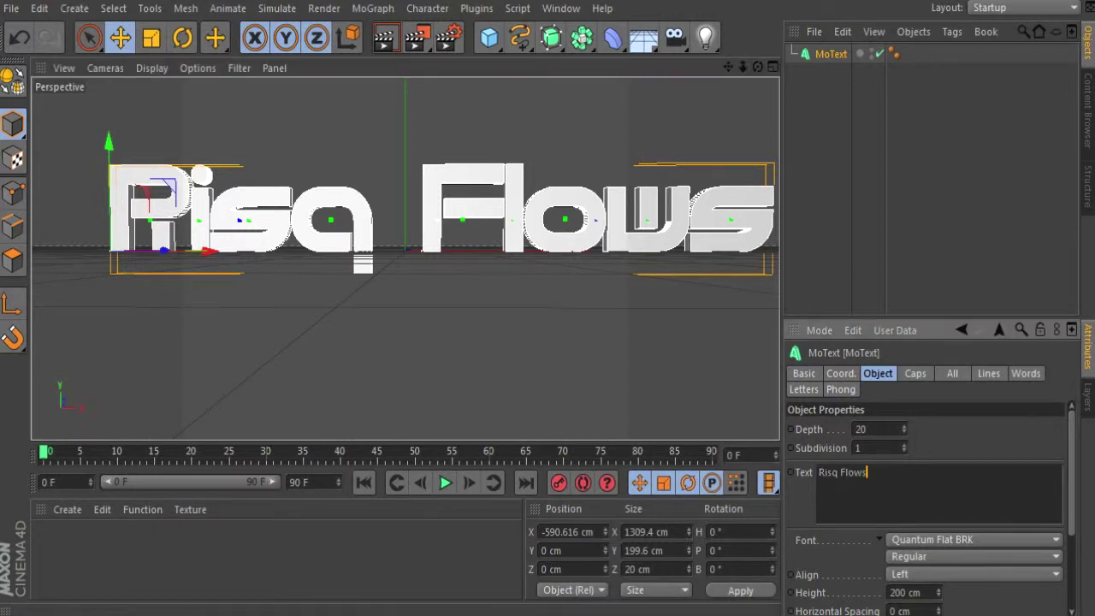
drag(208, 251, 189, 251)
mouse_move(189, 250)
alt+middle_down()
mouse_move(194, 259)
mouse_move(178, 261)
alt+middle_up()
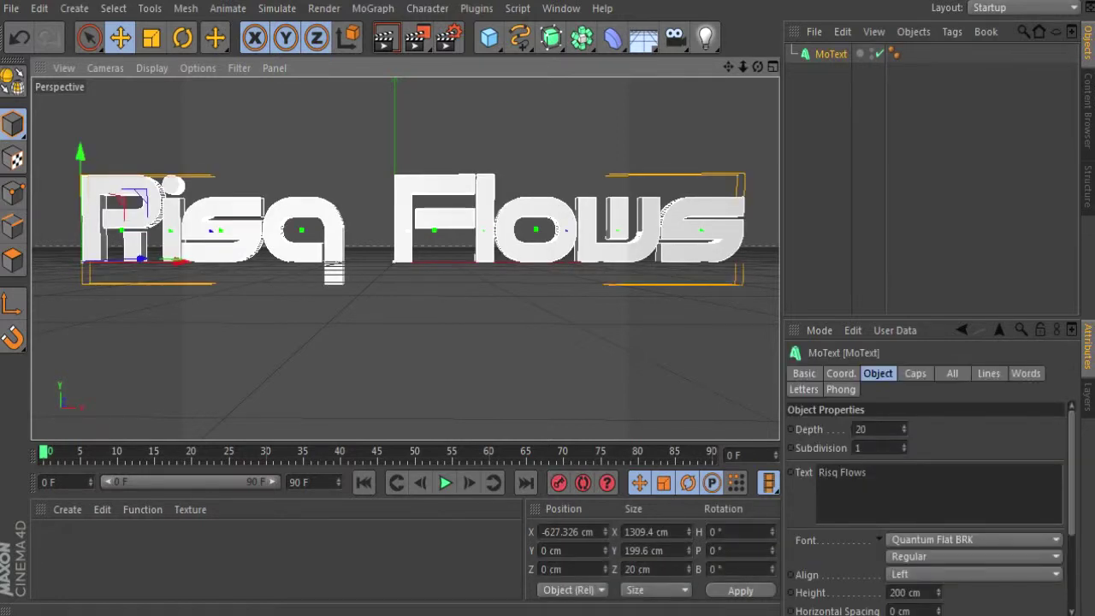
Set both the start and end caps of the MoText to Fillet Cap
click(915, 374)
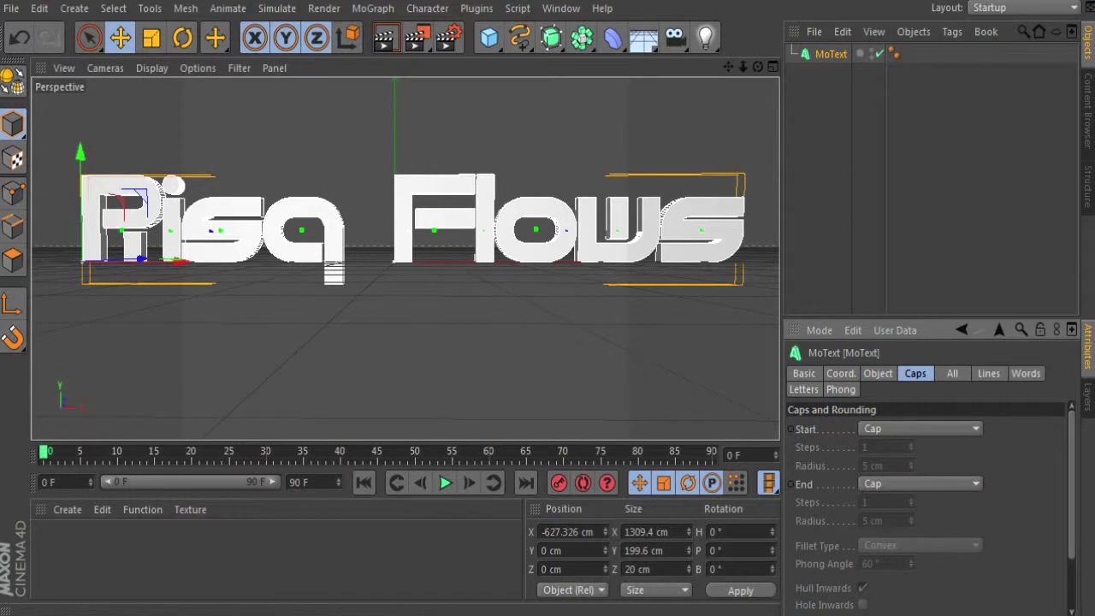
click(919, 428)
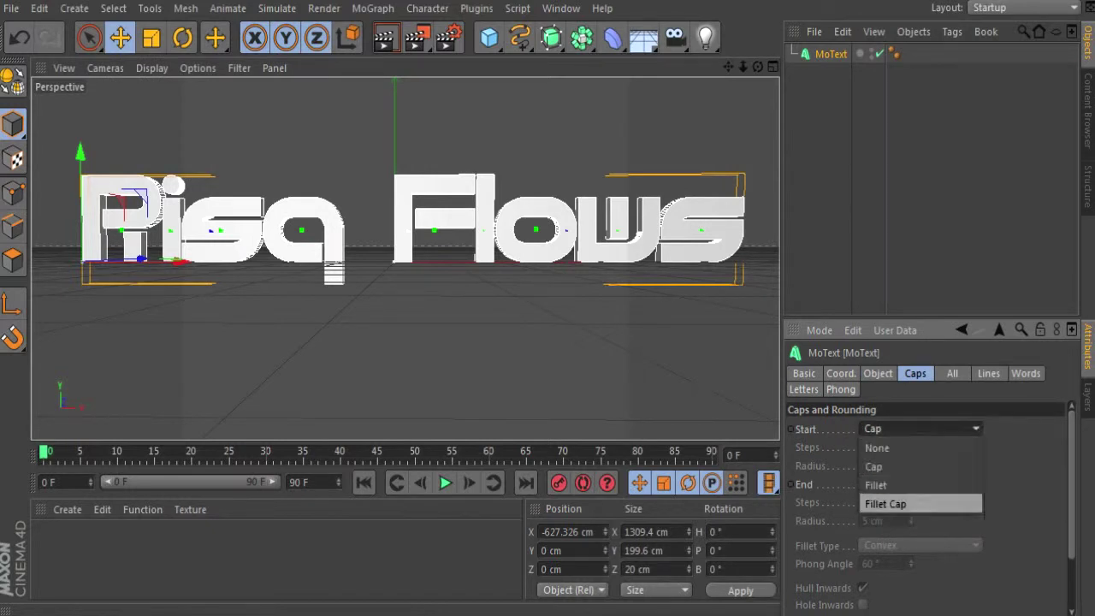
click(886, 504)
click(920, 484)
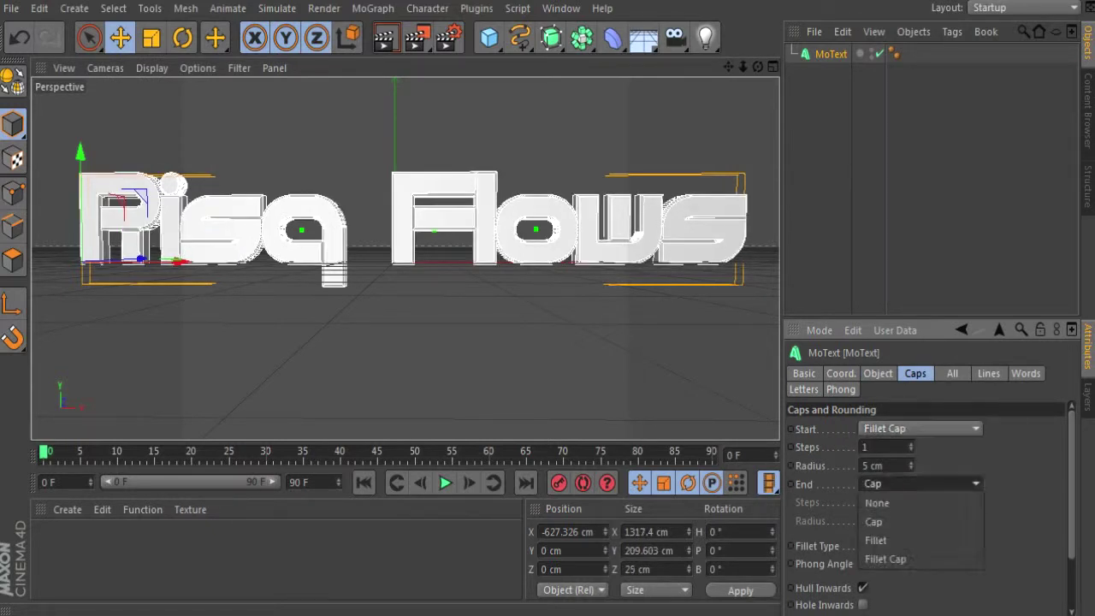
click(885, 559)
click(548, 350)
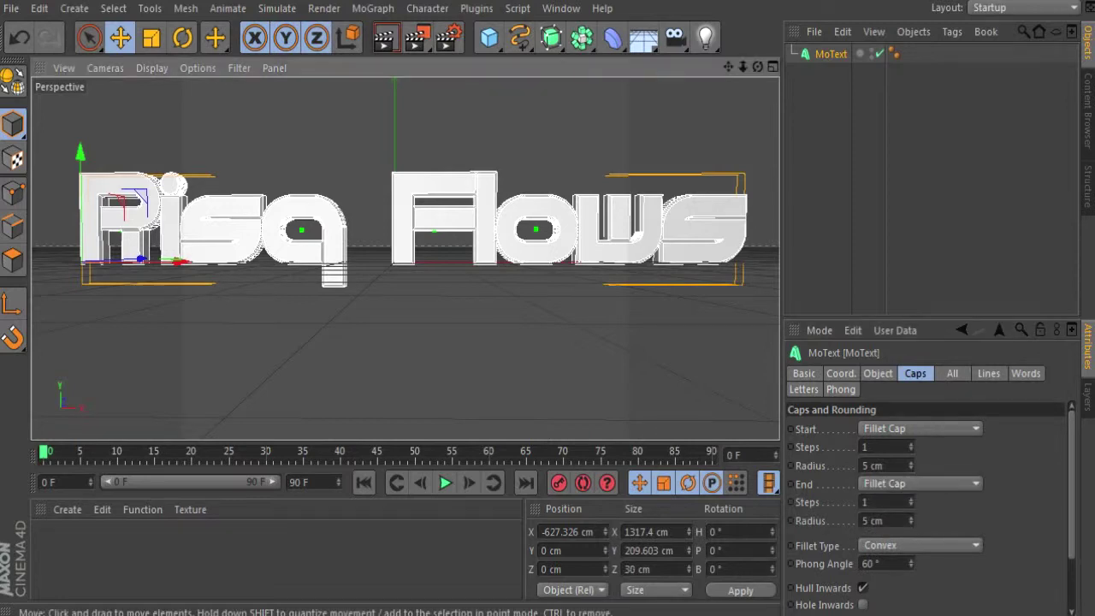
click(530, 231)
click(548, 351)
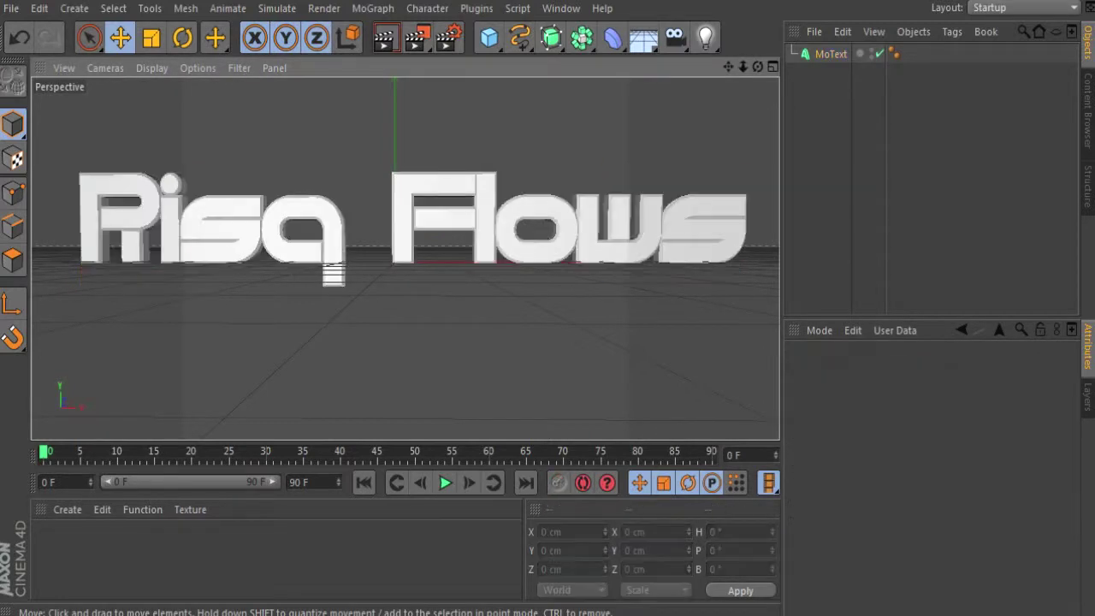
click(530, 231)
click(548, 350)
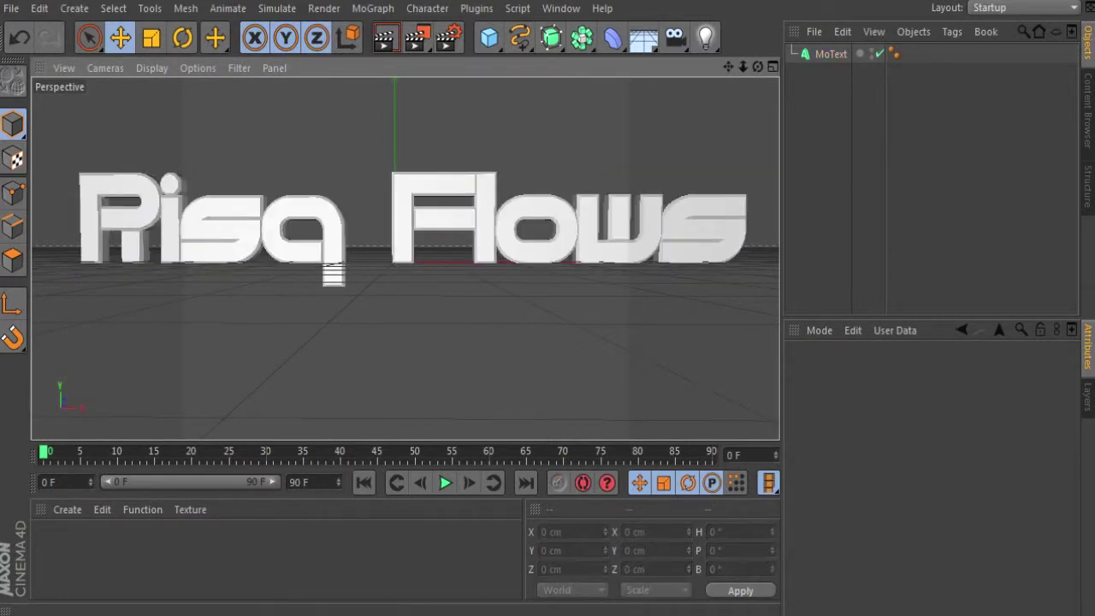
Create a new material and set its base colour to RGB 132, 137, 117
right_click(49, 531)
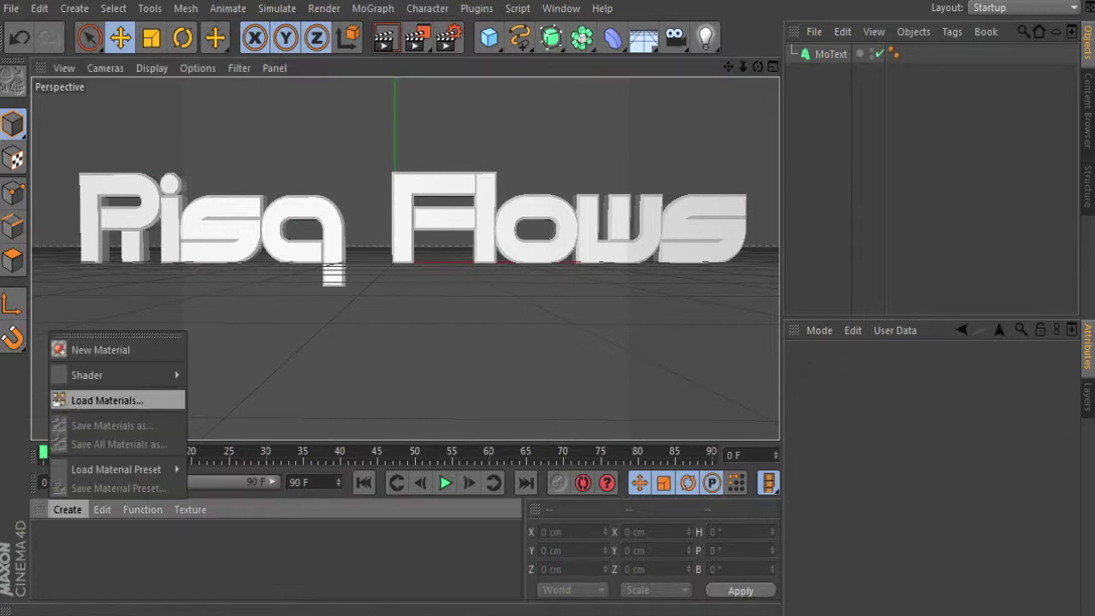
click(94, 347)
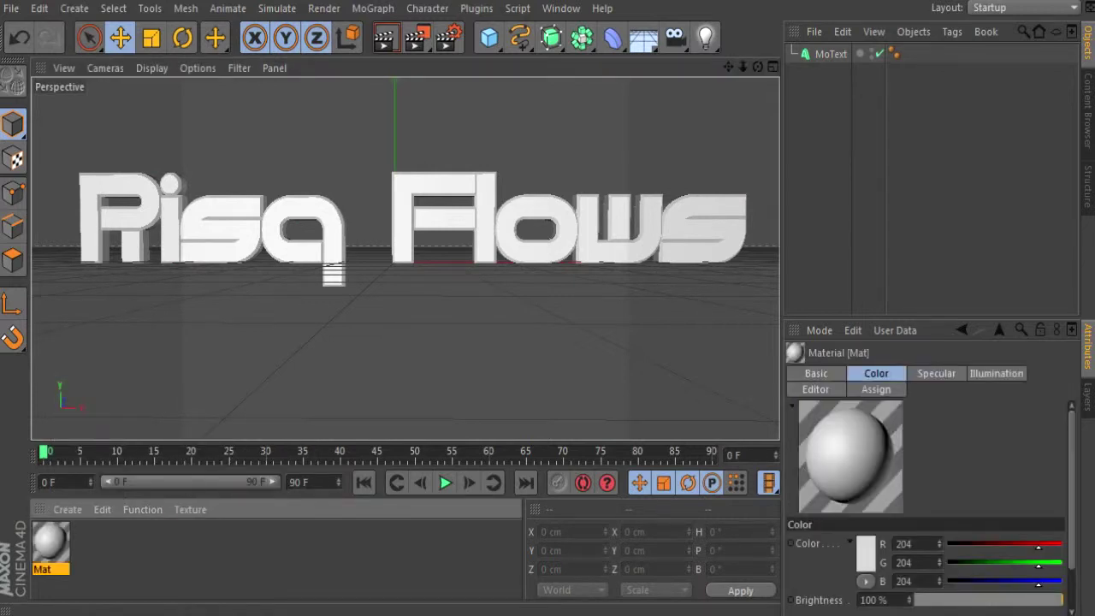
double_click(51, 543)
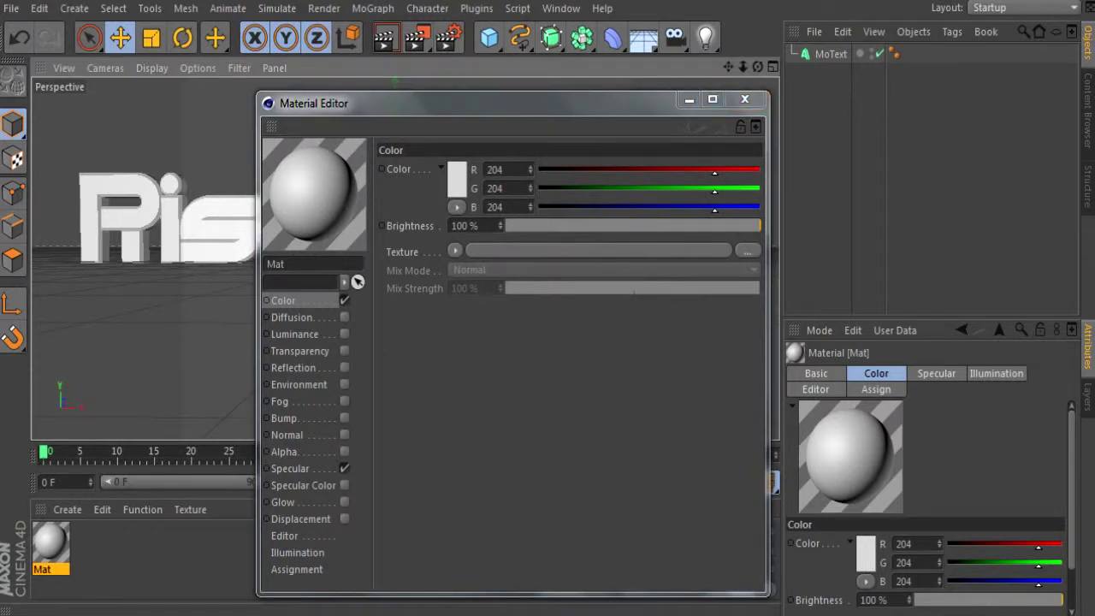
click(653, 170)
click(657, 189)
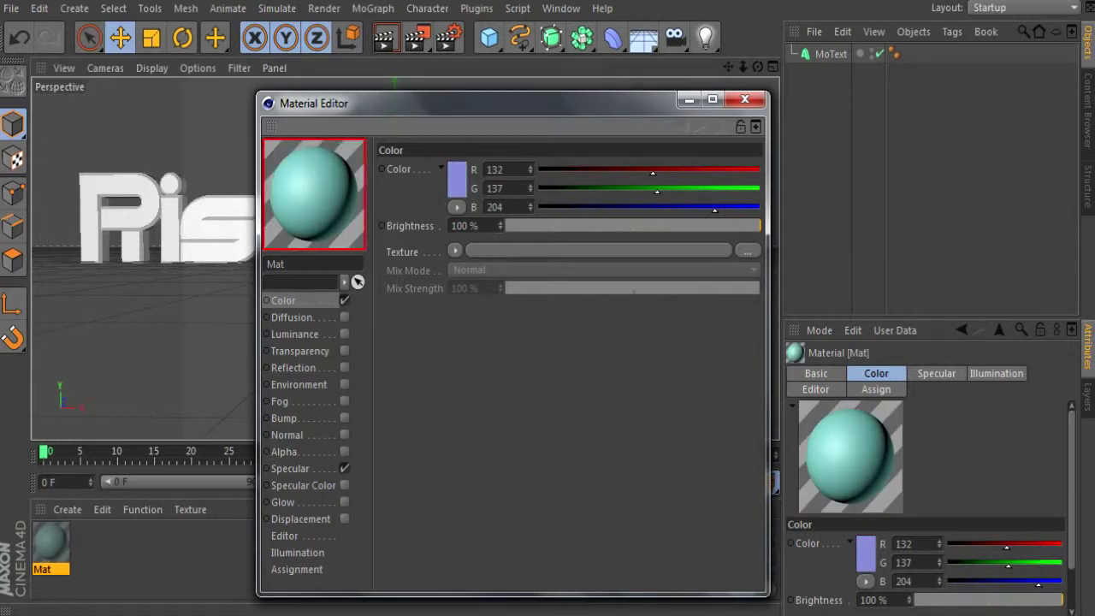
click(640, 207)
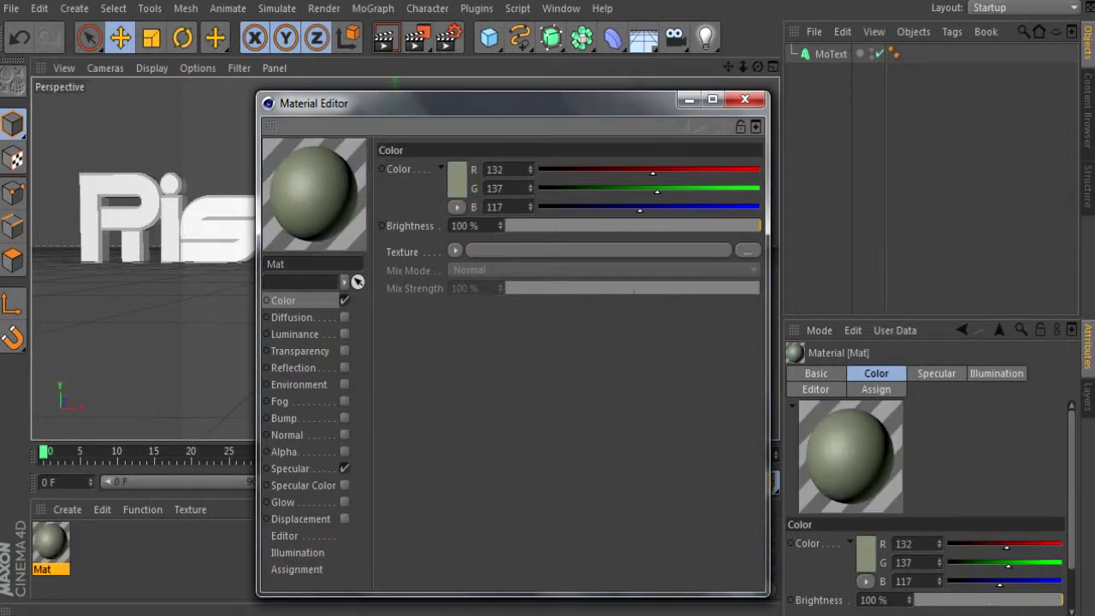
Enable the material's Luminance channel with colour RGB 33, 42, 65 and 23% brightness
click(345, 334)
click(595, 208)
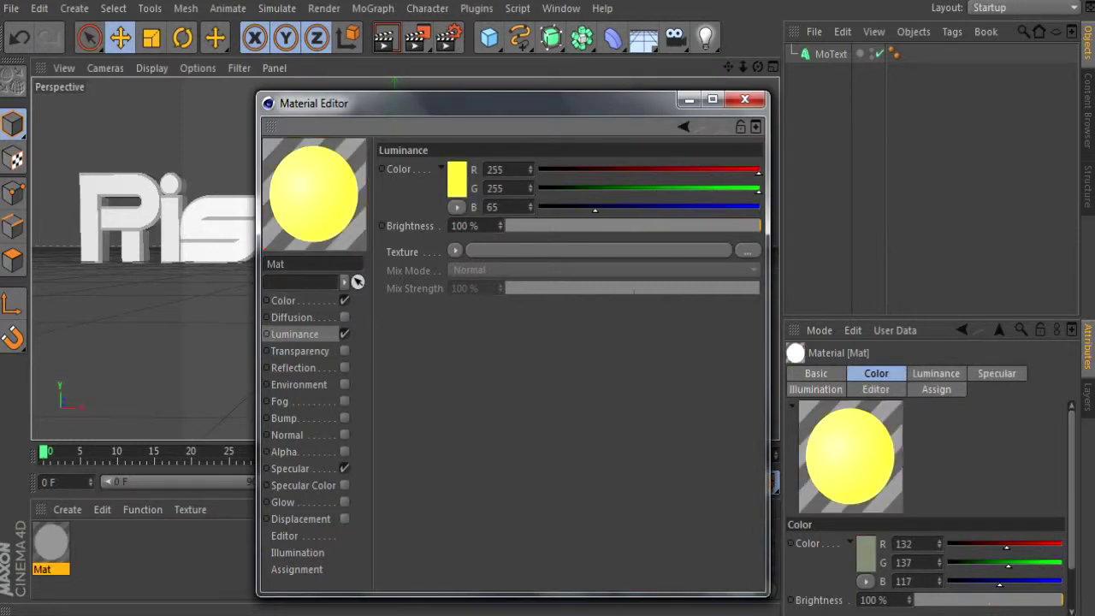
click(575, 189)
click(567, 170)
click(564, 225)
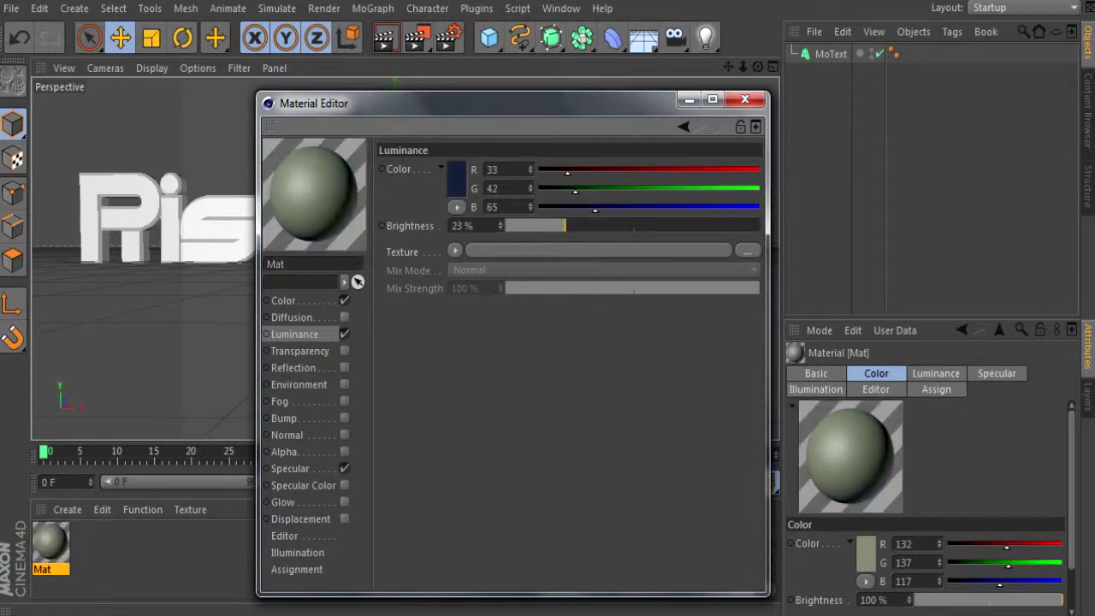
Enable the material's Reflection channel with 10% brightness and colour RGB 255, 136, 255, and apply the material to the MoText
click(345, 368)
click(530, 226)
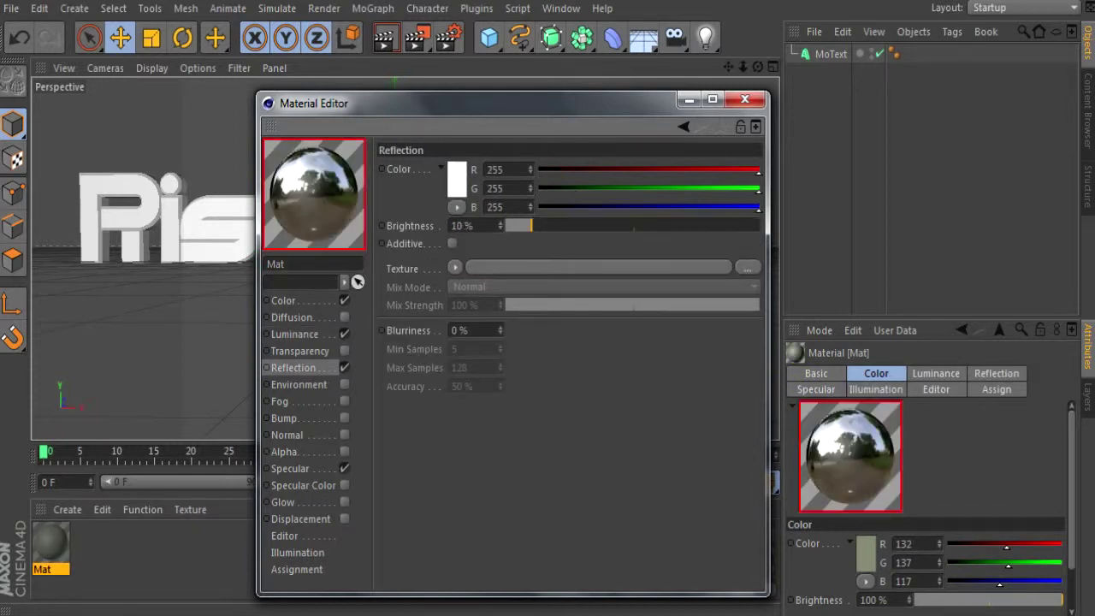
click(656, 189)
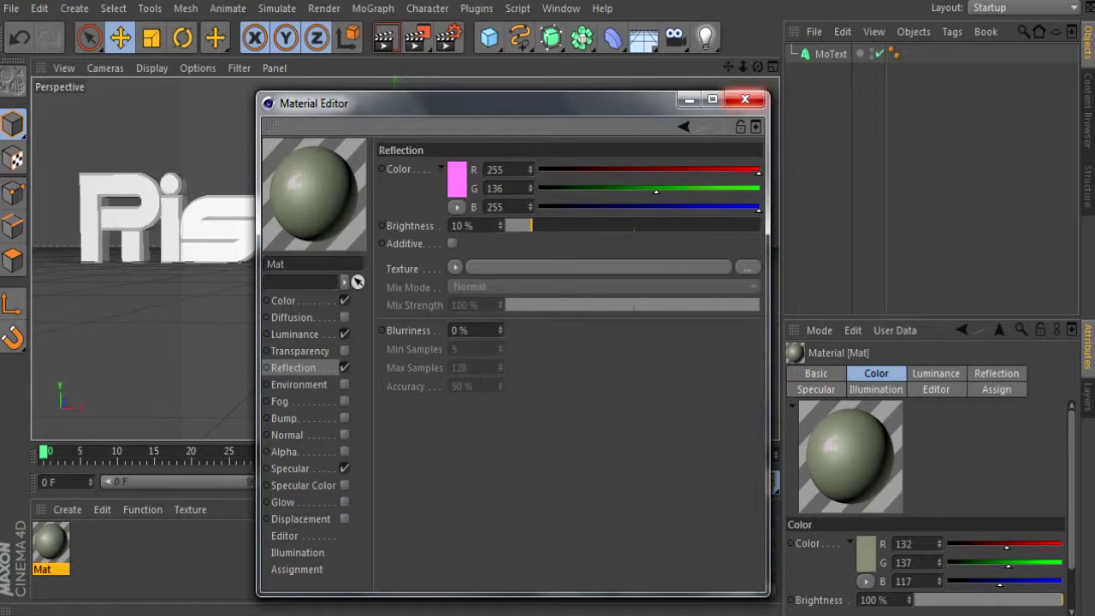
click(744, 99)
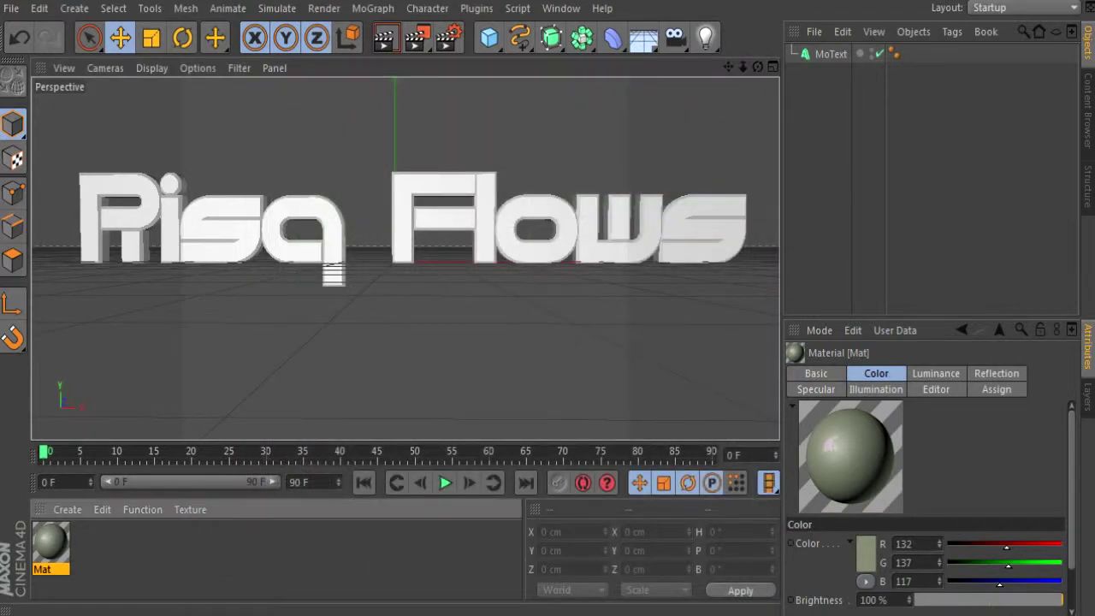
drag(333, 272, 333, 272)
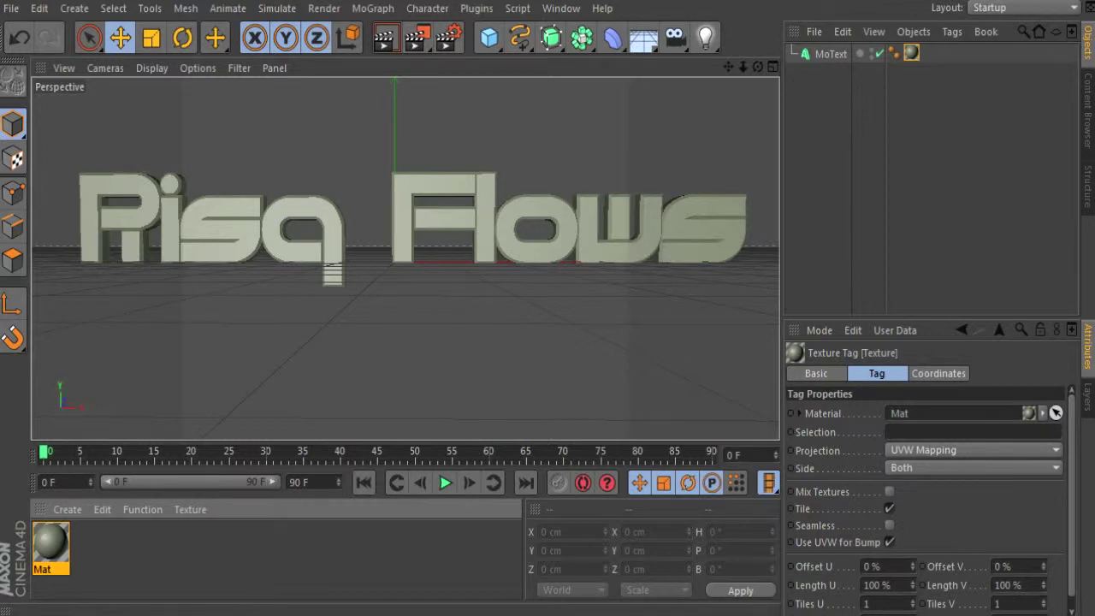
click(921, 1)
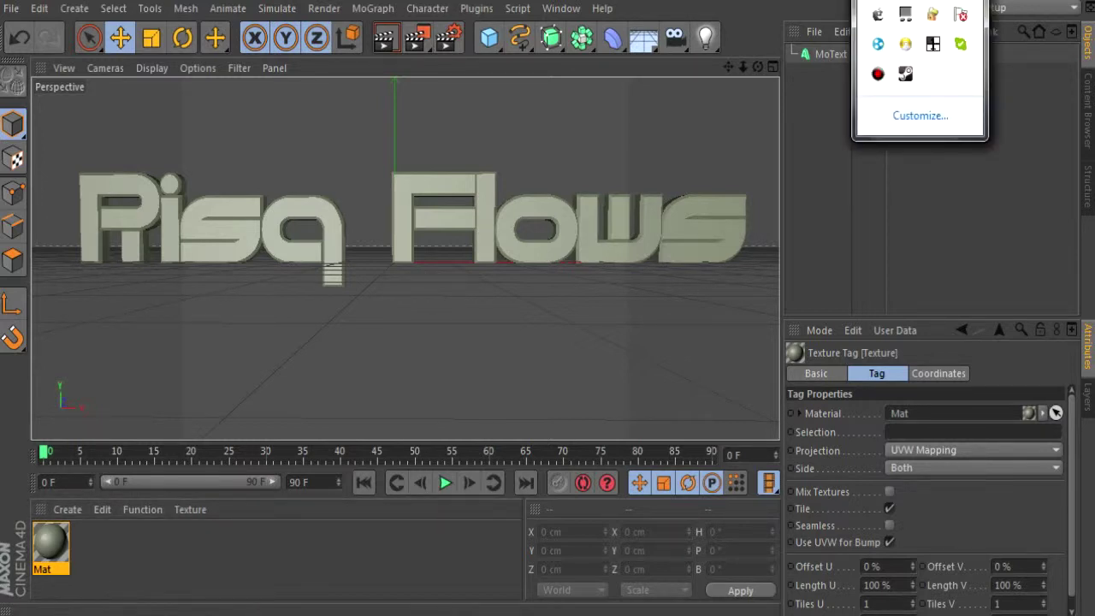
key(Escape)
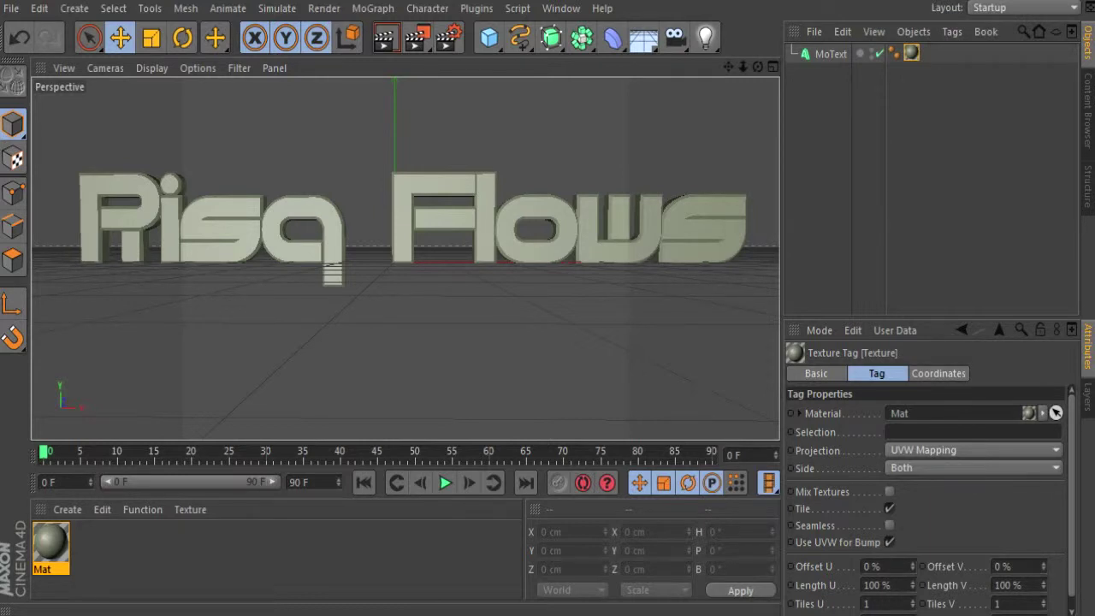
click(921, 1)
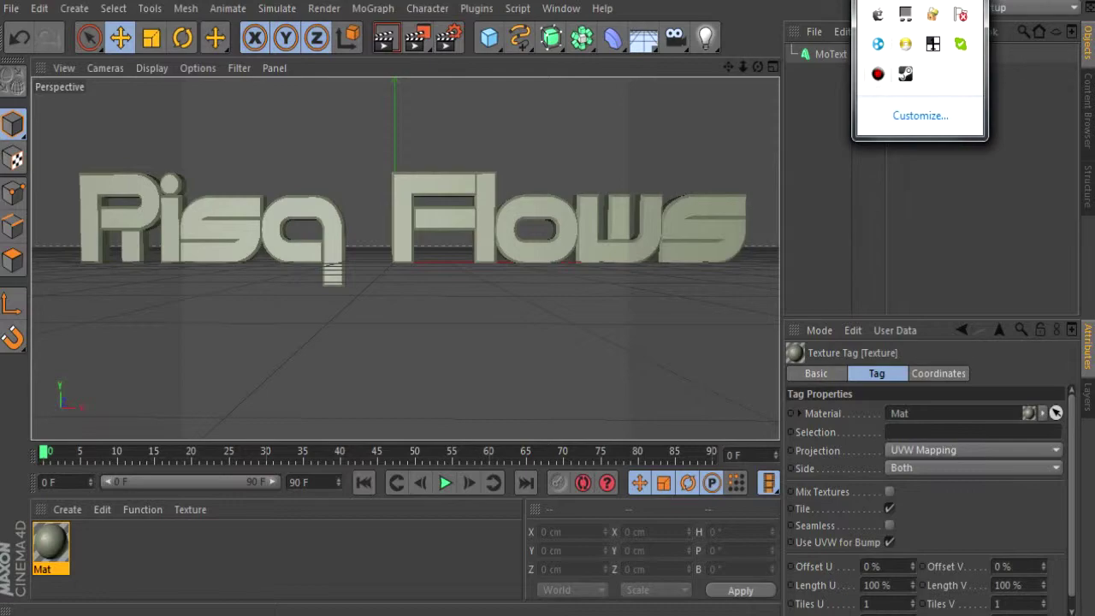